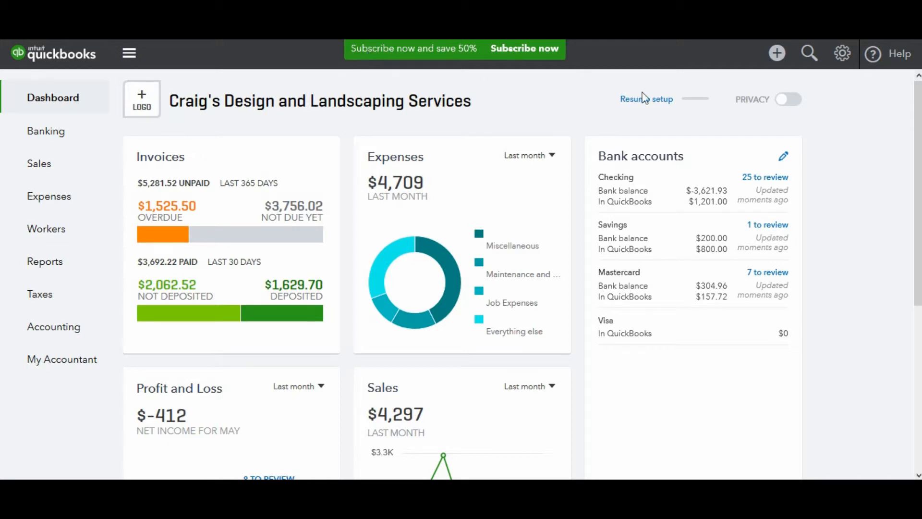
- Open the Reconcile page from the dashboard and choose Checking as the account to reconcile
left_click(844, 61)
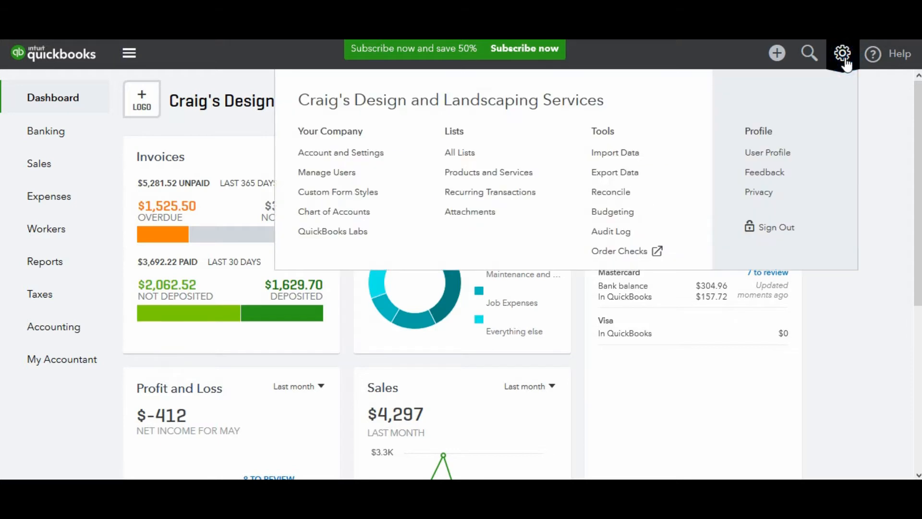
left_click(616, 195)
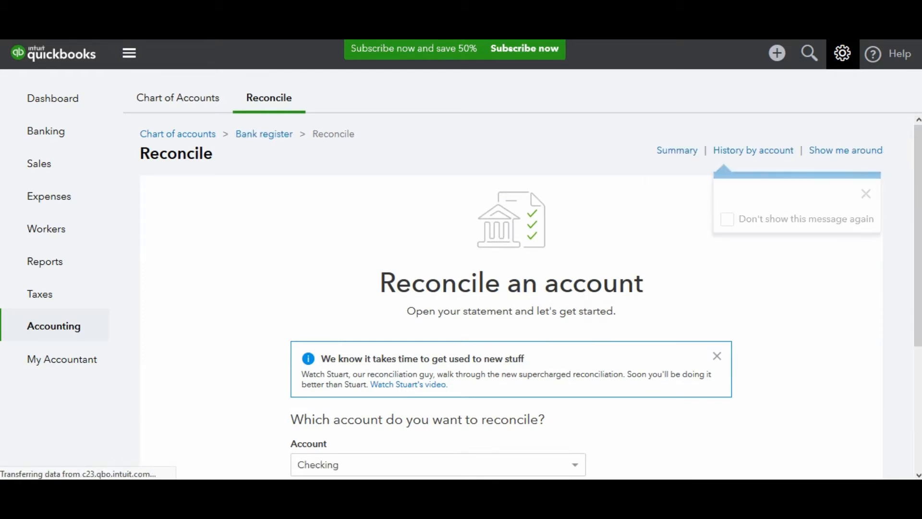
left_click_drag(919, 168, 918, 288)
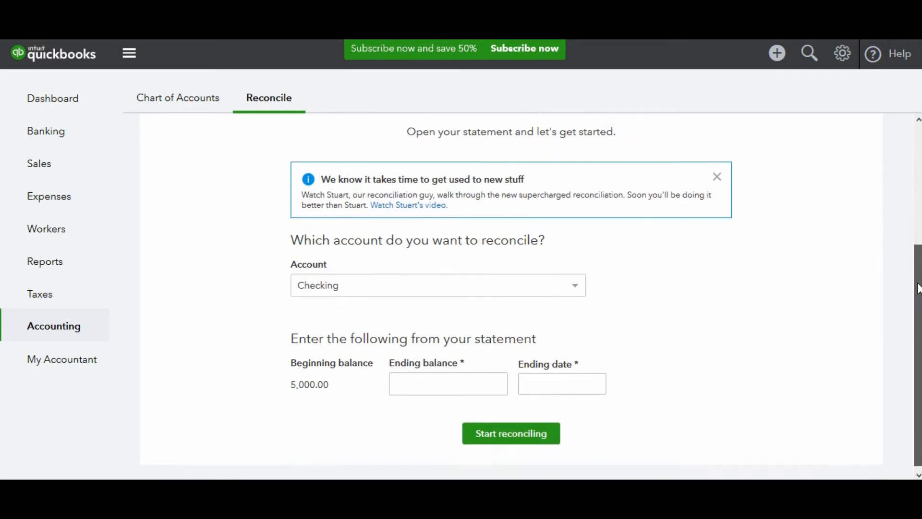
left_click(575, 289)
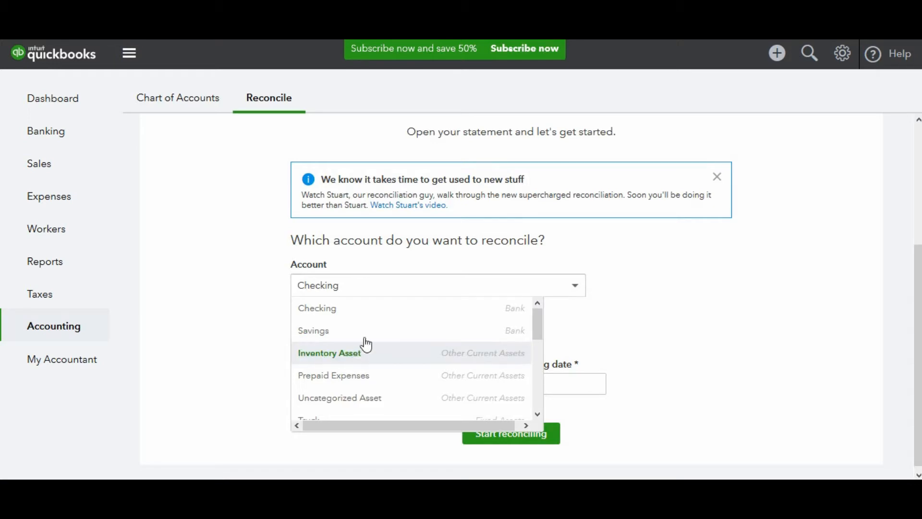
left_click_drag(537, 321, 537, 279)
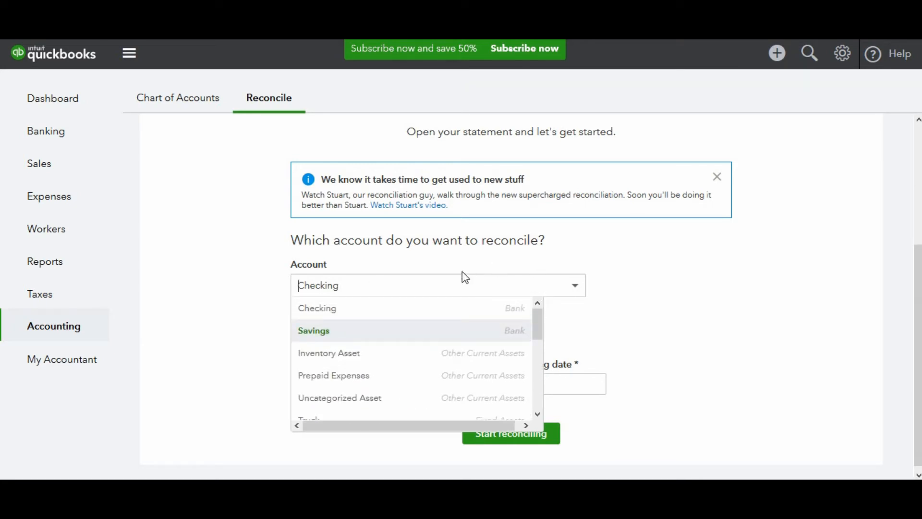
left_click(451, 312)
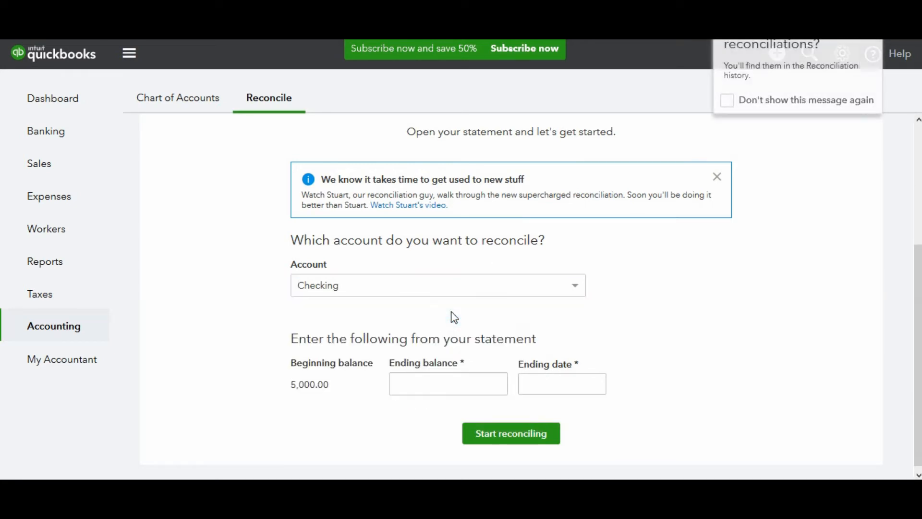
- Enter 4,493.55 as the statement's ending balance for the Checking account
left_click(415, 381)
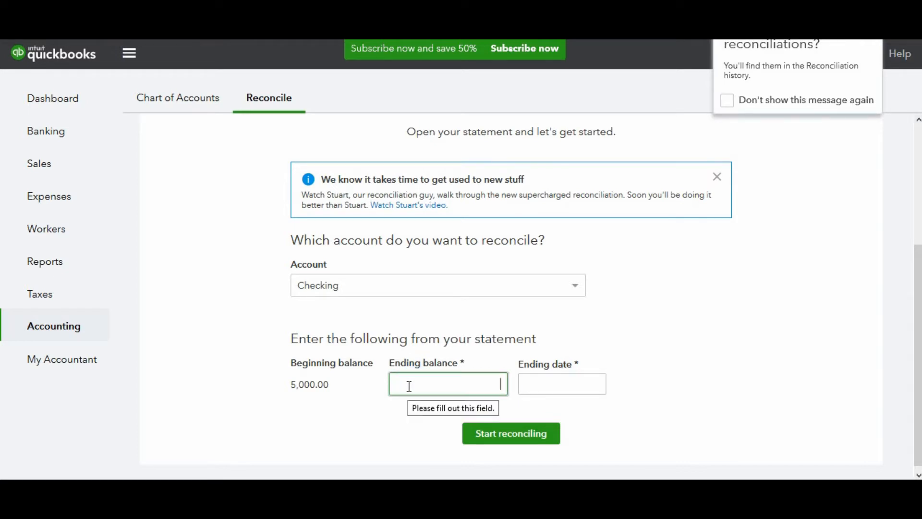
type("4493.55")
key("Tab")
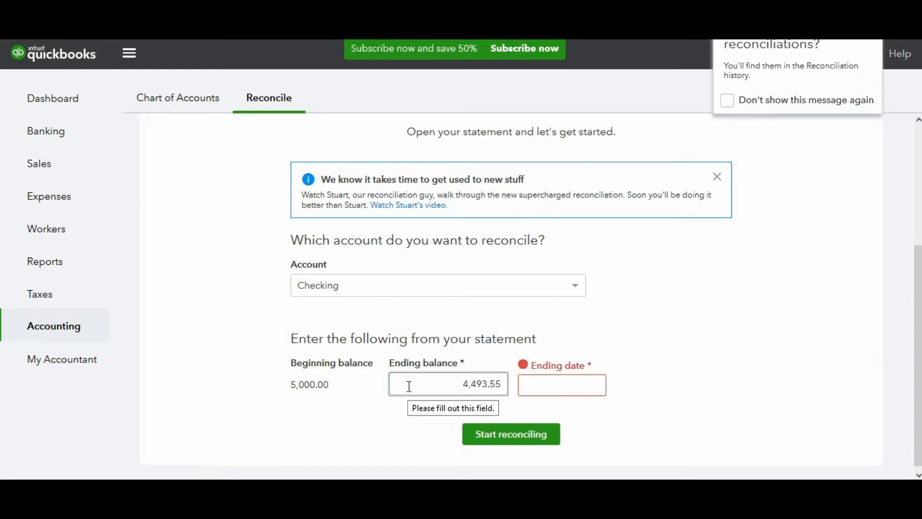
- Set the statement's ending date to 03/31/2018 and start the reconciliation
left_click(593, 387)
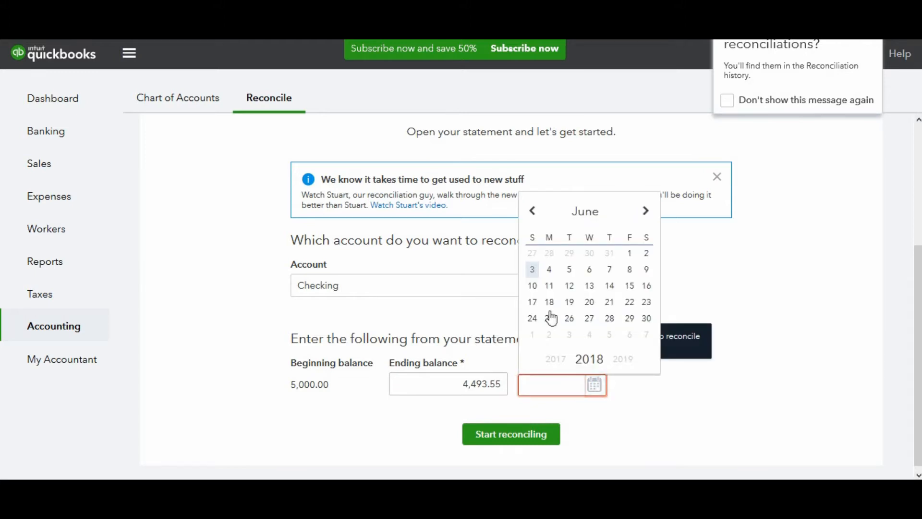
left_click(533, 212)
left_click(533, 212)
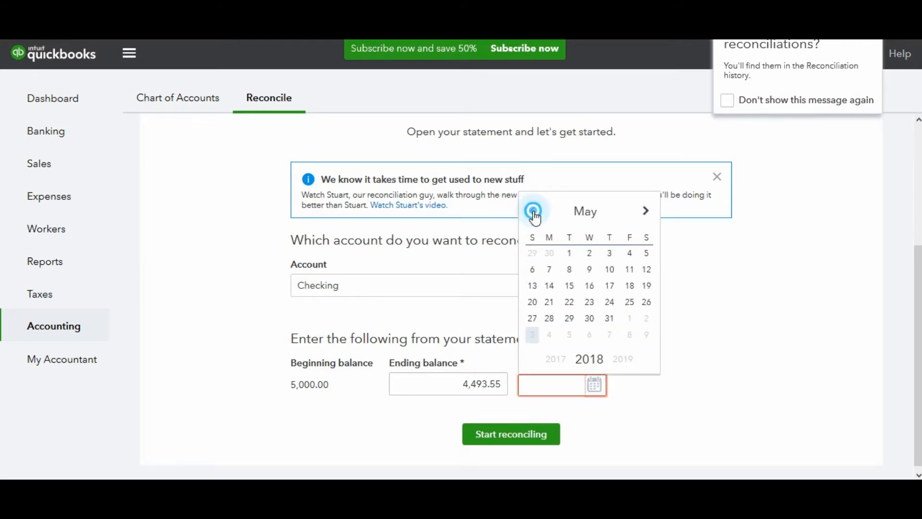
left_click(533, 211)
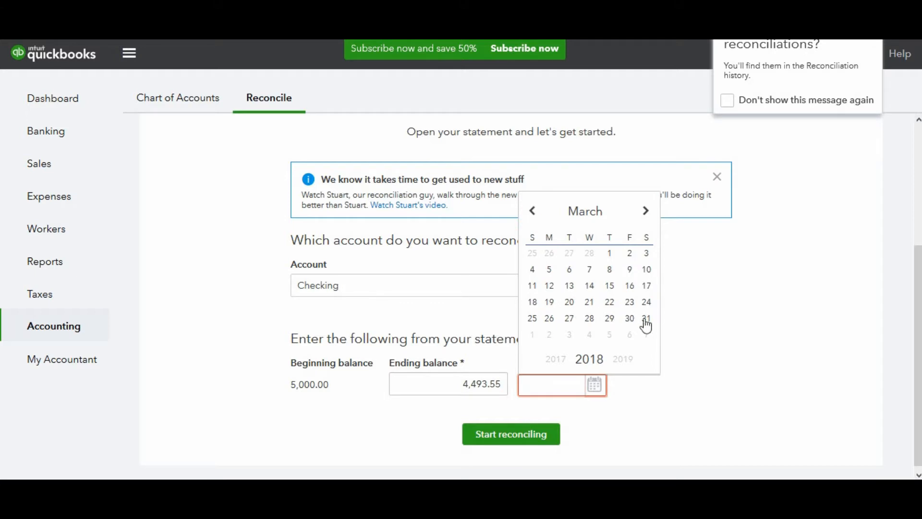
left_click(647, 319)
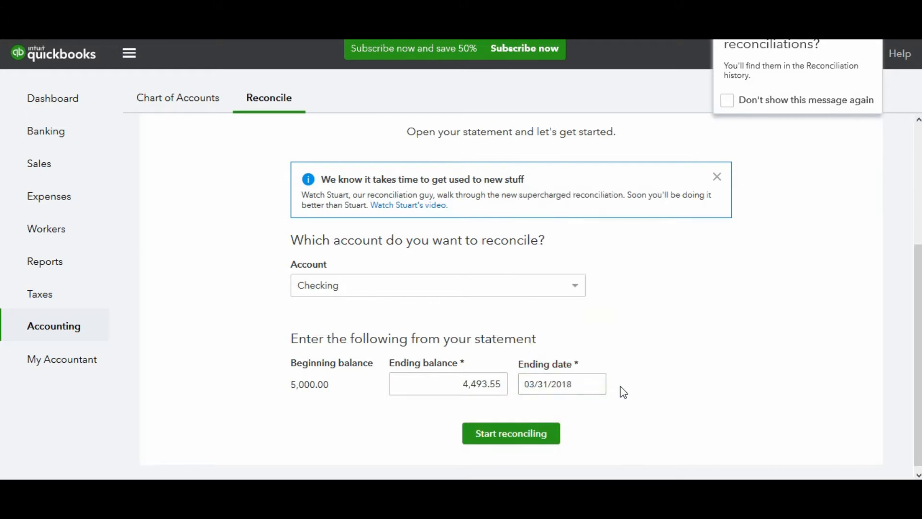
left_click(515, 438)
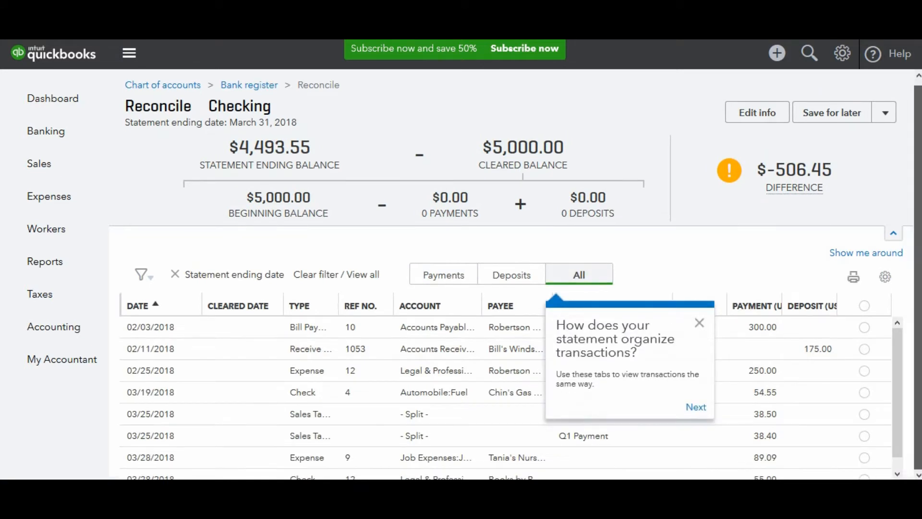
- Dismiss the tip about transaction organization and mark the first six transactions, dated 02/03/2018 through 03/25/2018, as cleared
left_click(699, 326)
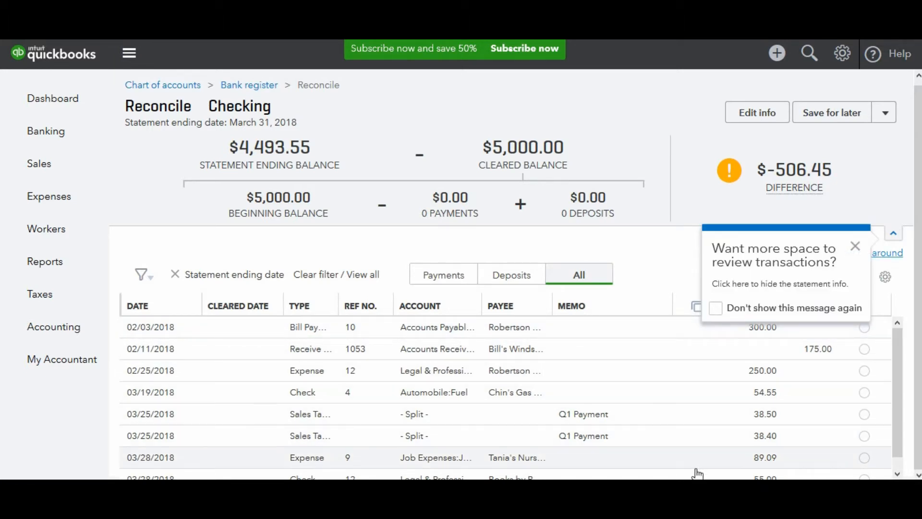
left_click(866, 330)
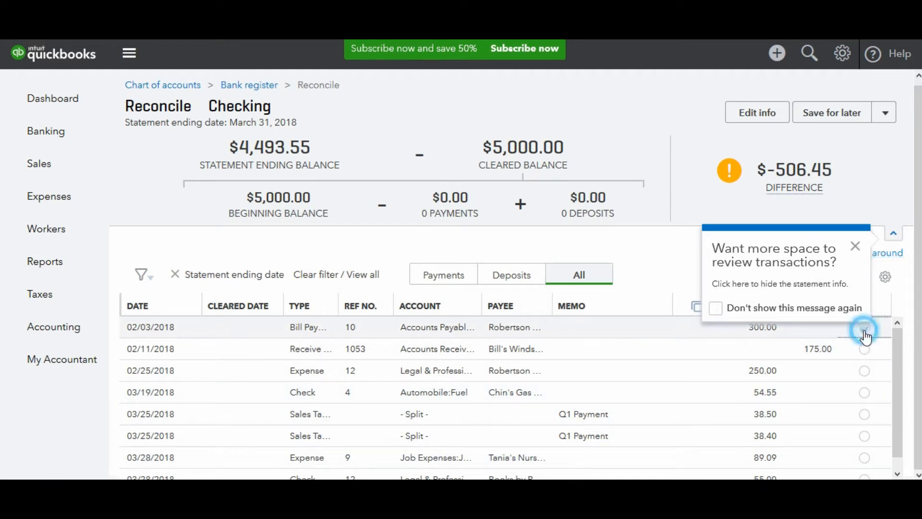
left_click(866, 351)
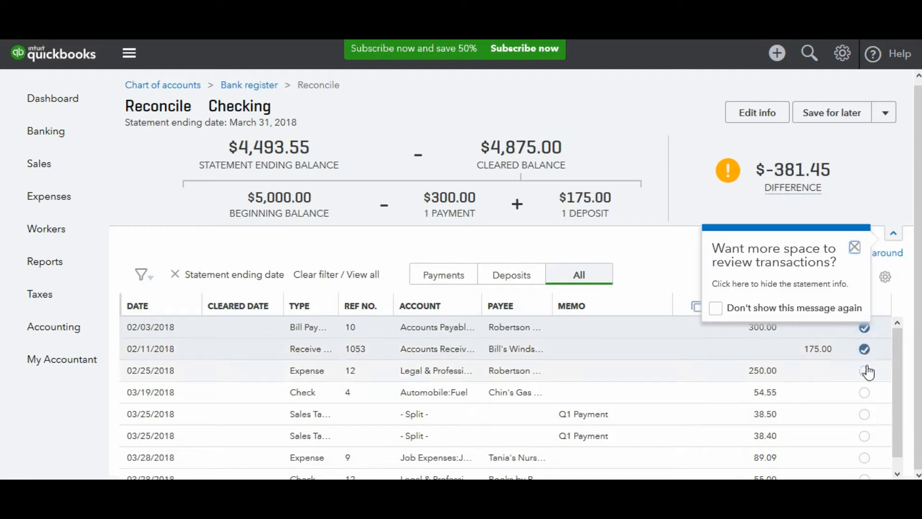
left_click(866, 371)
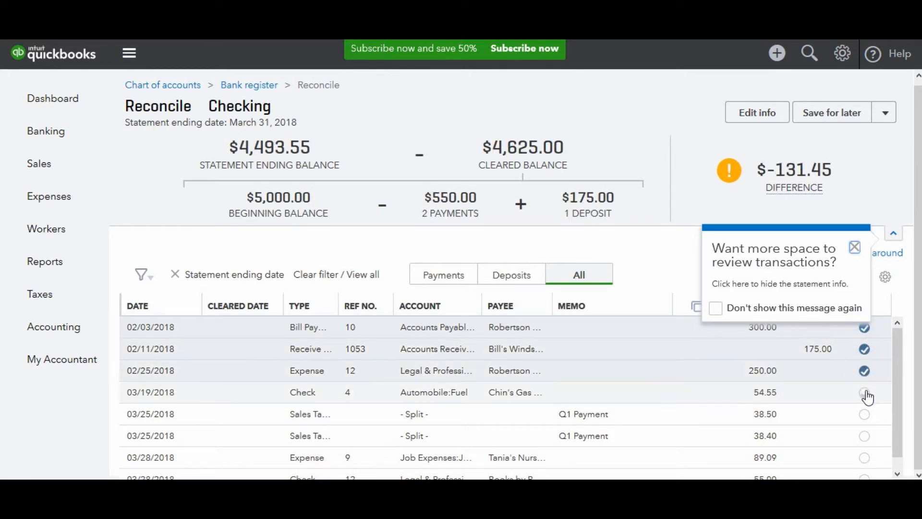
left_click(866, 393)
left_click(865, 415)
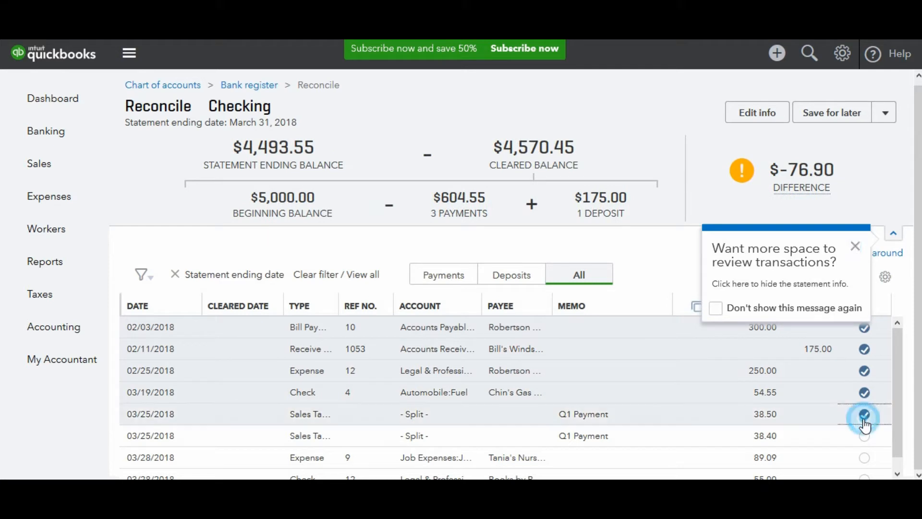
left_click(866, 437)
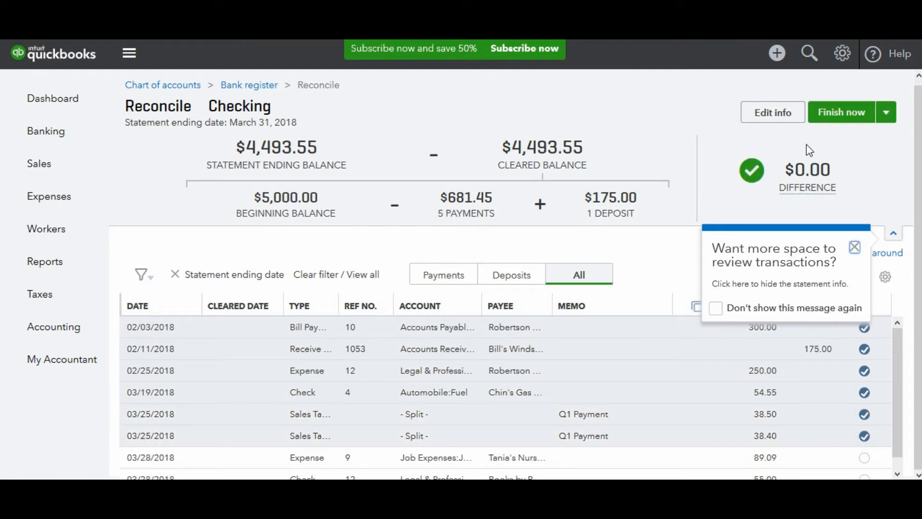
- Finish the Checking reconciliation and view its reconciliation report
mouse_move(808, 188)
left_click(861, 122)
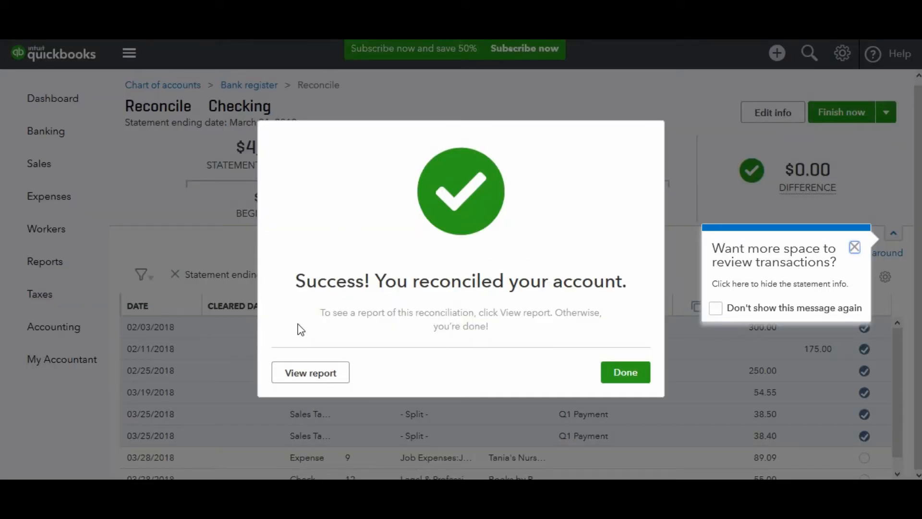
left_click(299, 383)
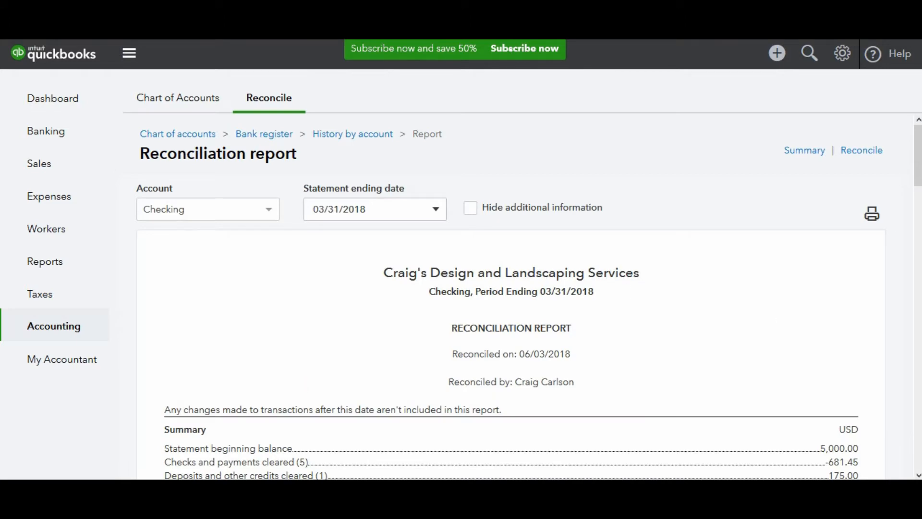
mouse_move(919, 138)
left_mouse_down()
mouse_move(920, 250)
mouse_move(920, 150)
left_mouse_up()
- Create a new expense paid from Checking with a Bank Charges line of 12.00
left_click(778, 54)
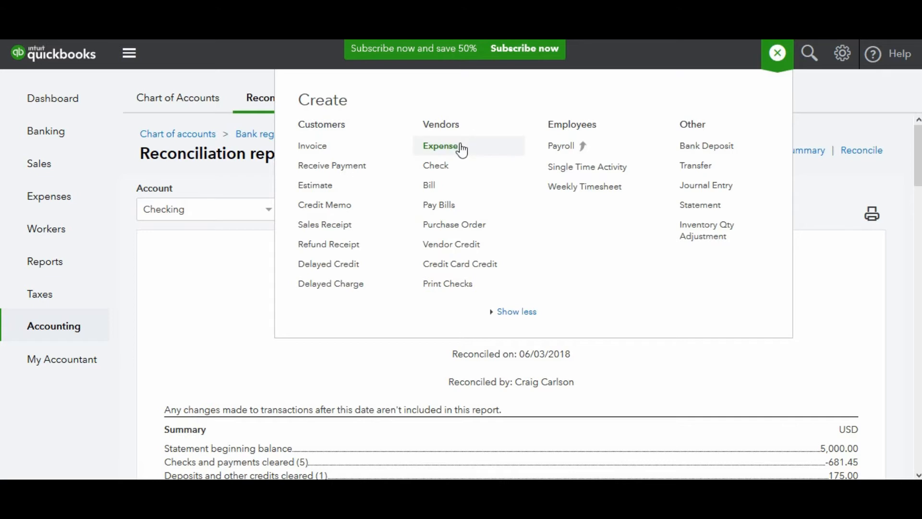
left_click(441, 146)
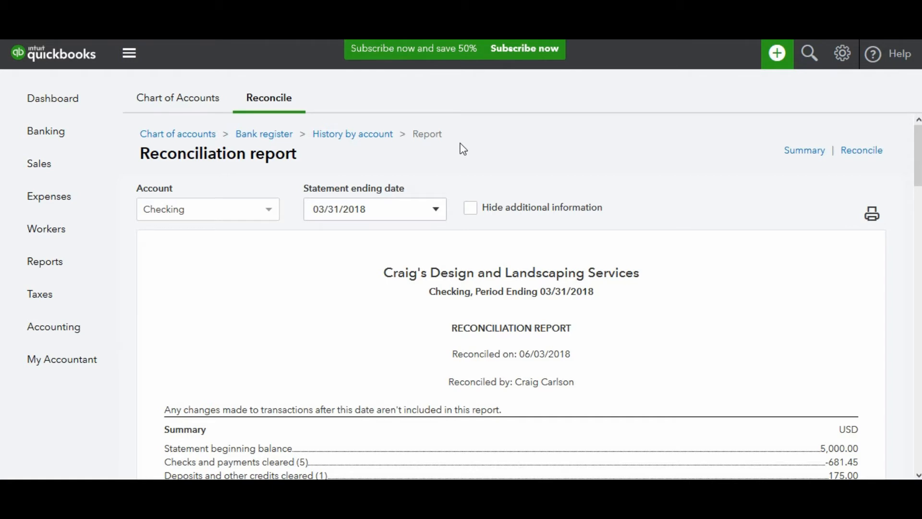
key("ctrl+alt+x")
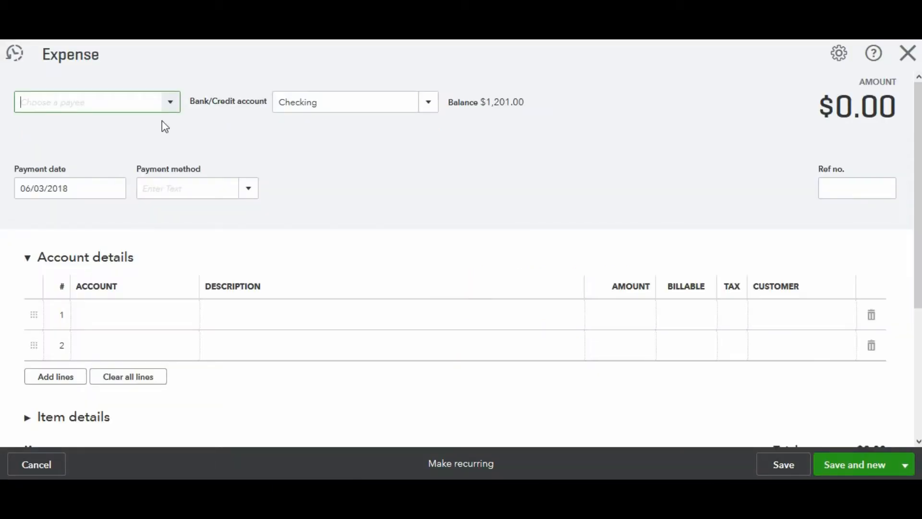
left_click(120, 316)
type("bank")
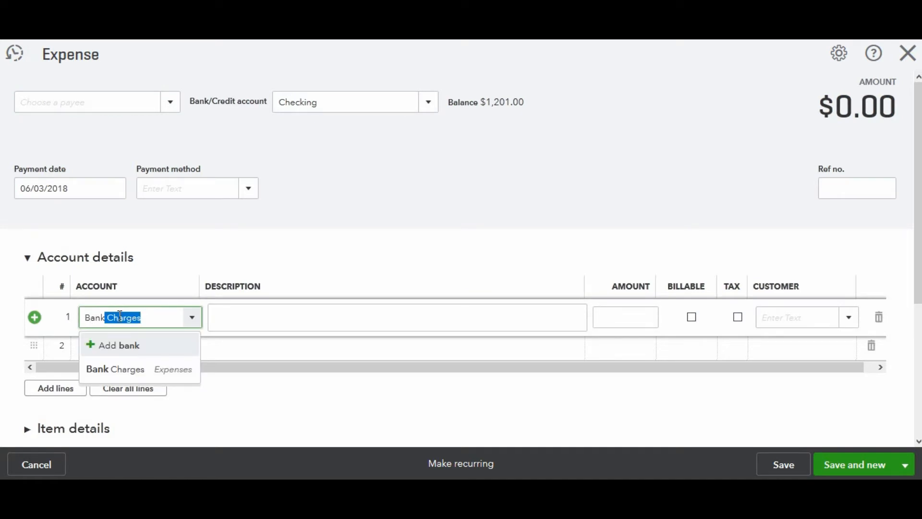
key("Tab")
key("Tab")
type("1")
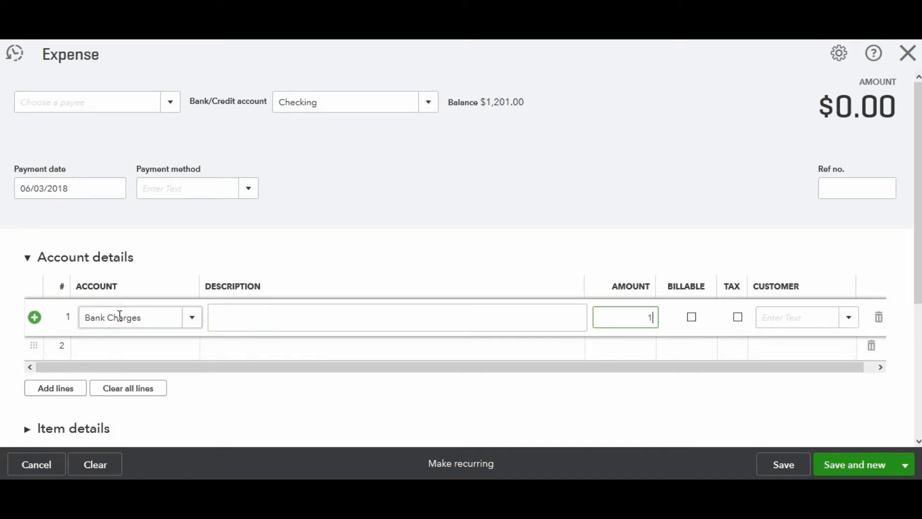
type("2.00")
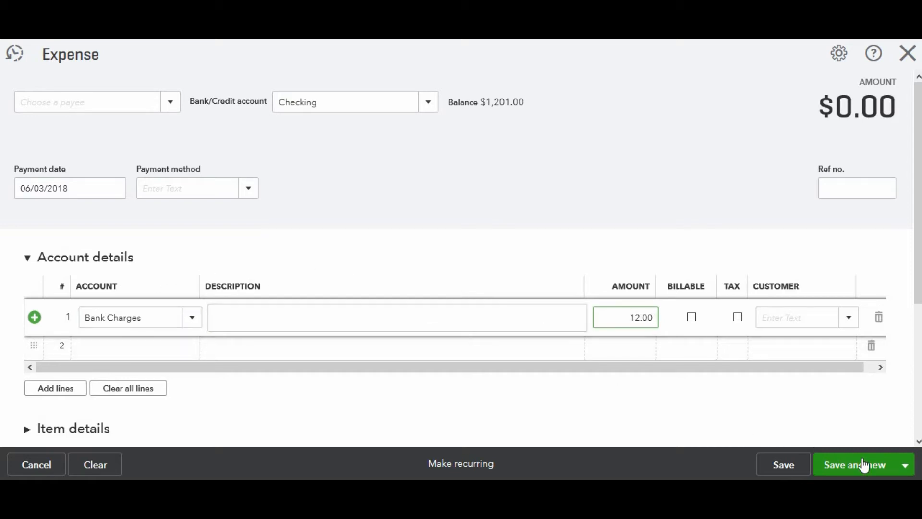
- Save the bank charges expense and close its form
left_click(906, 472)
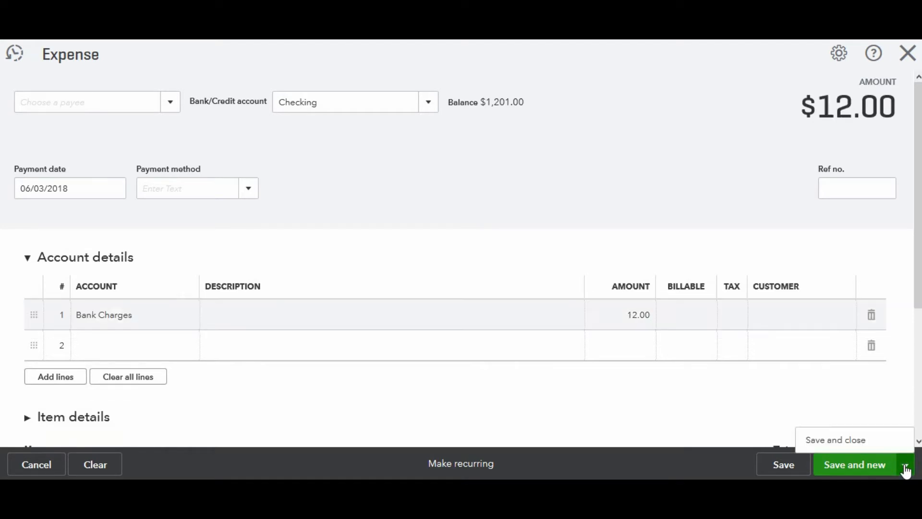
left_click(862, 441)
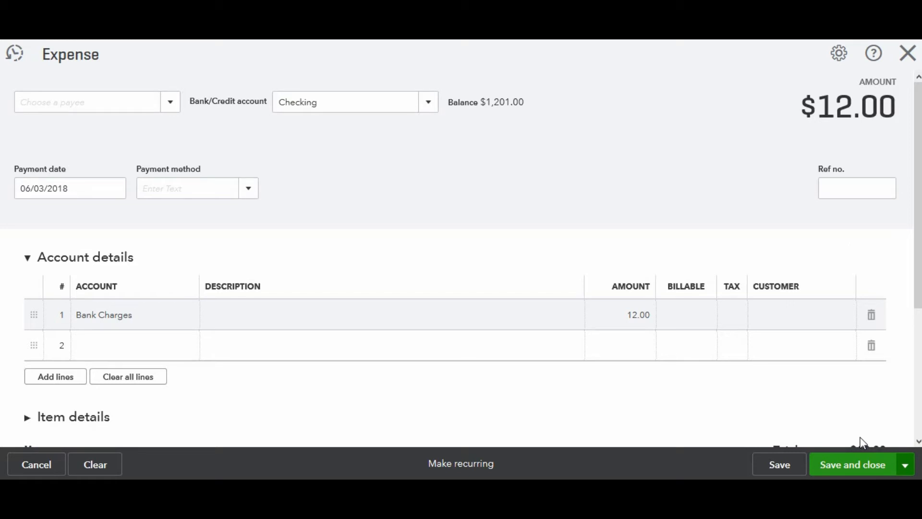
left_click(857, 465)
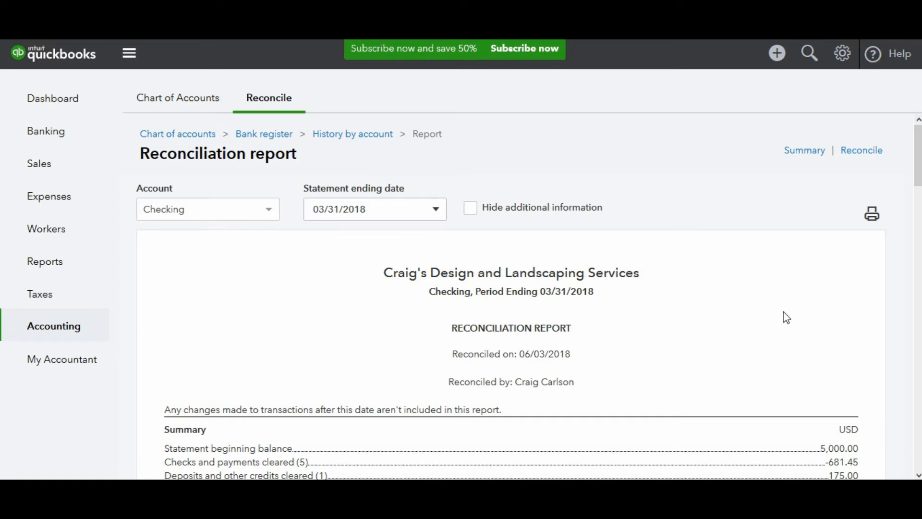
- Open the 03/19/2018 Chin's Gas and Oil check from the cleared checks and payments in the reconciliation report
left_click_drag(920, 173, 919, 207)
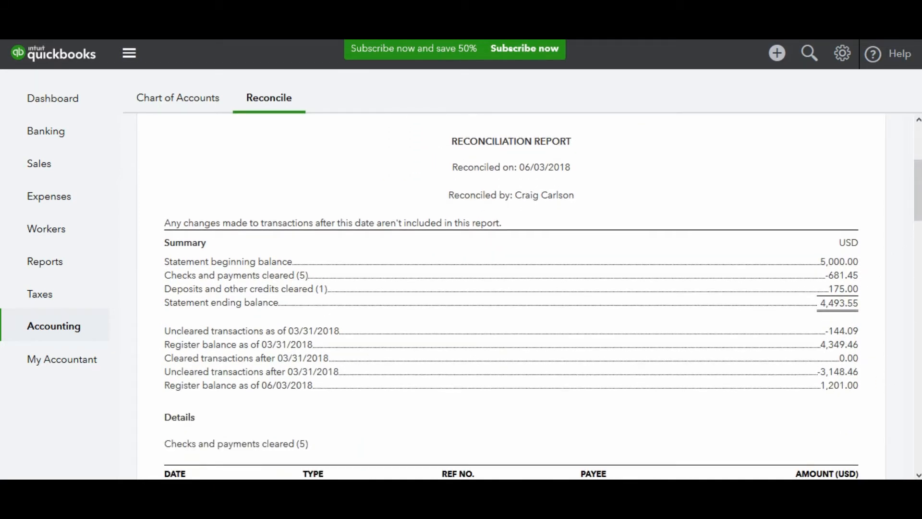
scroll(919, 192, "down", 5)
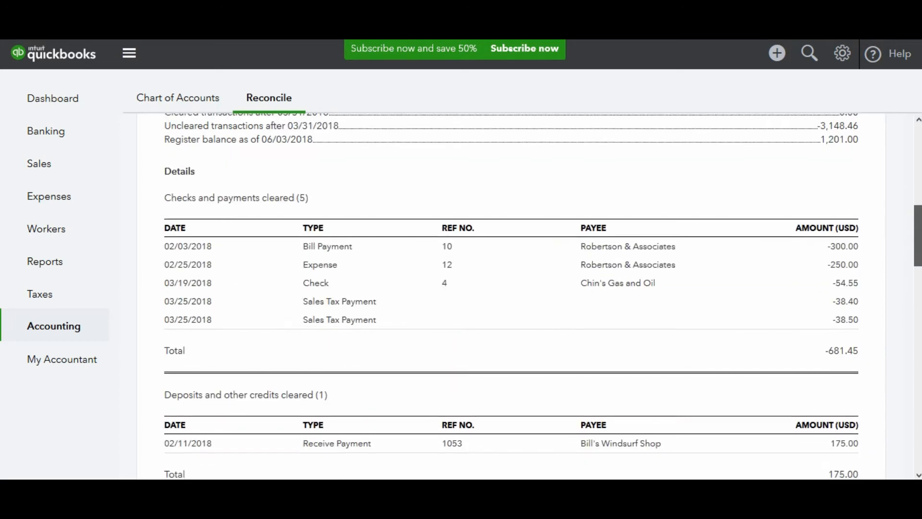
left_click(849, 290)
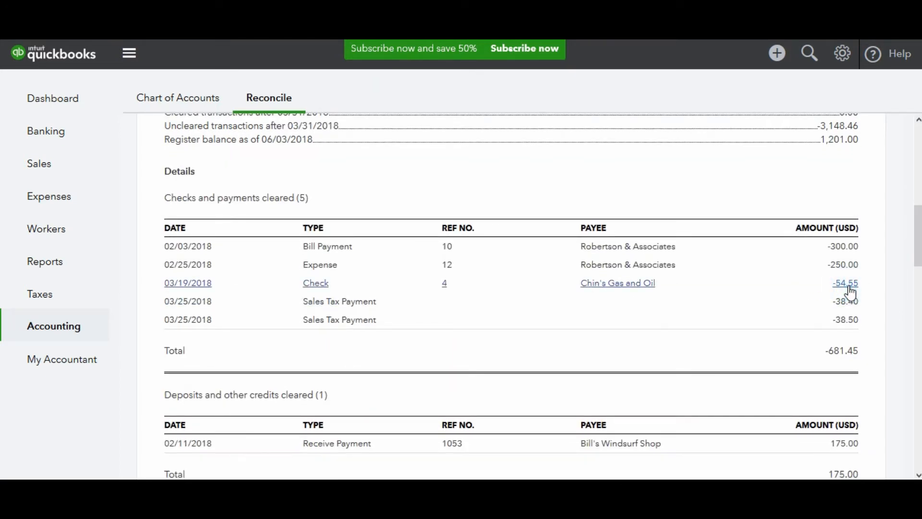
left_click(850, 290)
left_click(849, 287)
left_click(849, 287)
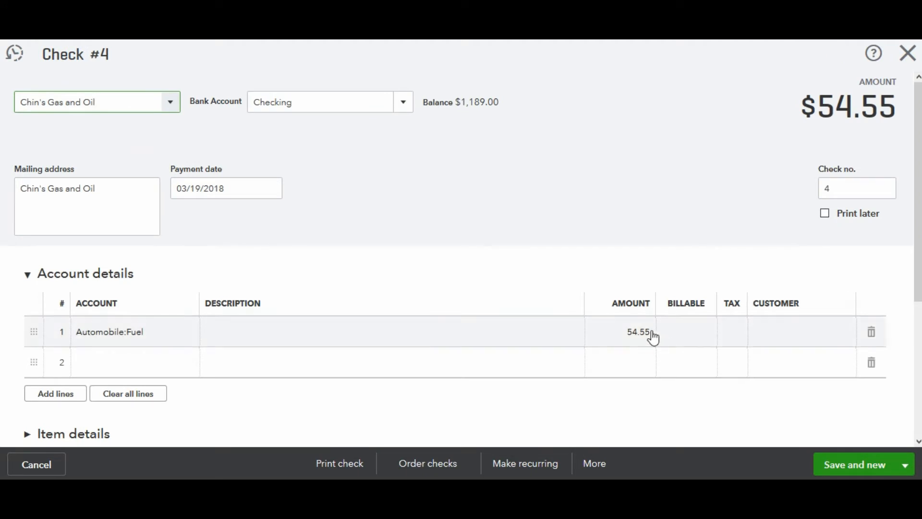
- Set the check's Automobile:Fuel amount to 54.52, then save and close it, accepting the change to a reconciled transaction
left_click(650, 335)
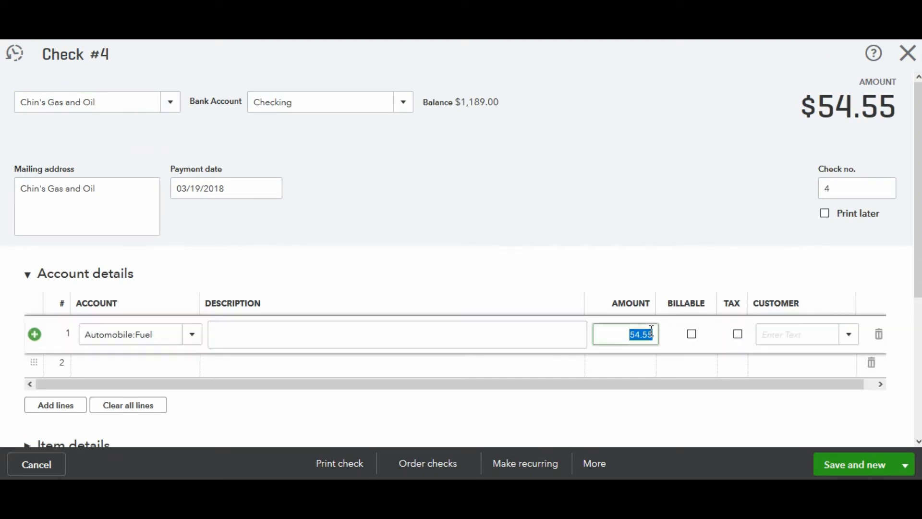
left_click(651, 333)
type("5")
key("BackSpace")
key("BackSpace")
key("BackSpace")
key("BackSpace")
type(".52")
left_click(906, 465)
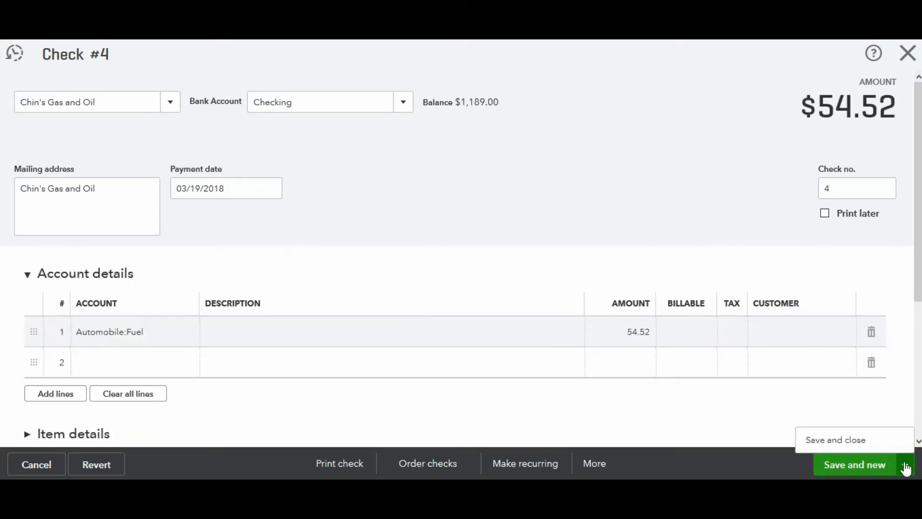
left_click(863, 441)
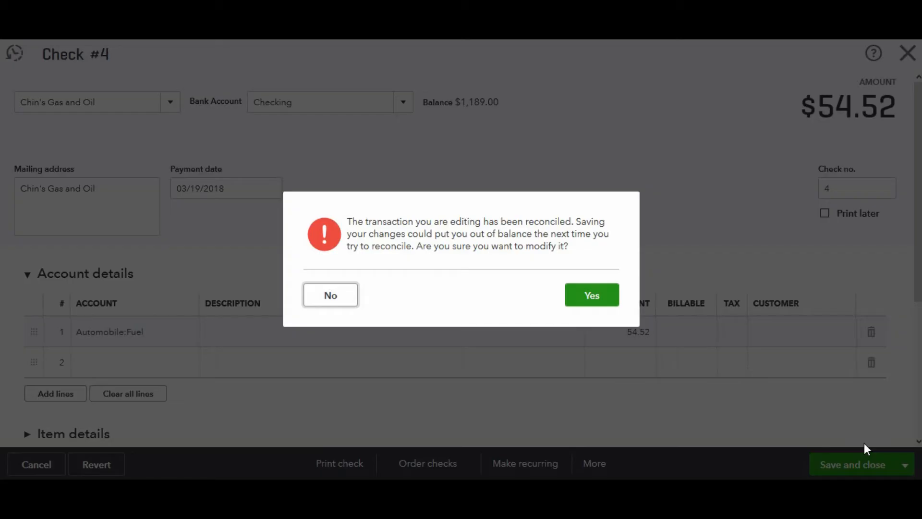
left_click(598, 294)
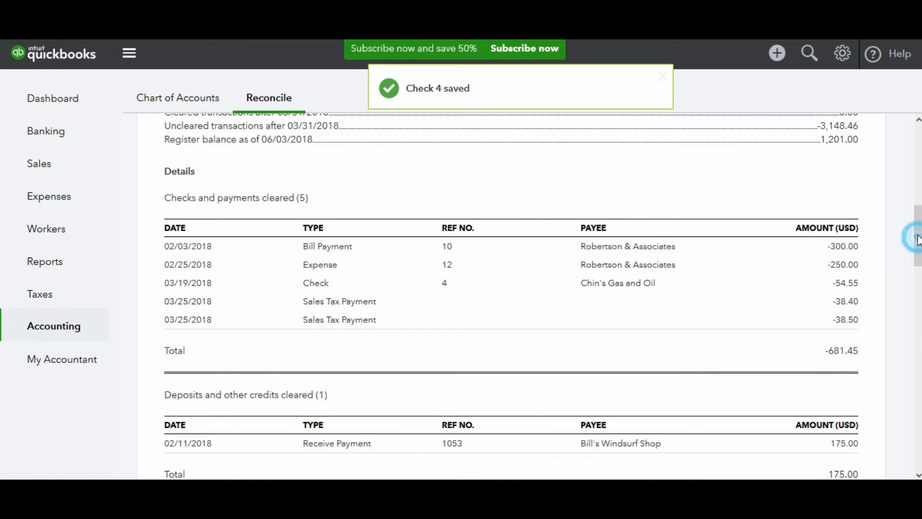
- Review the reconciliation change report and open the beginning-balance discrepancy report for the Checking account
scroll(919, 197, "up", 3)
left_click_drag(918, 225, 921, 114)
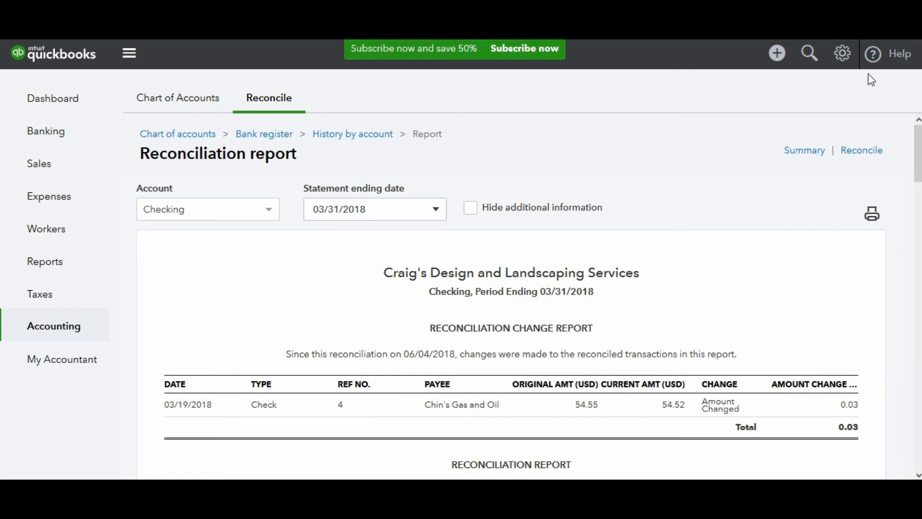
left_click(843, 56)
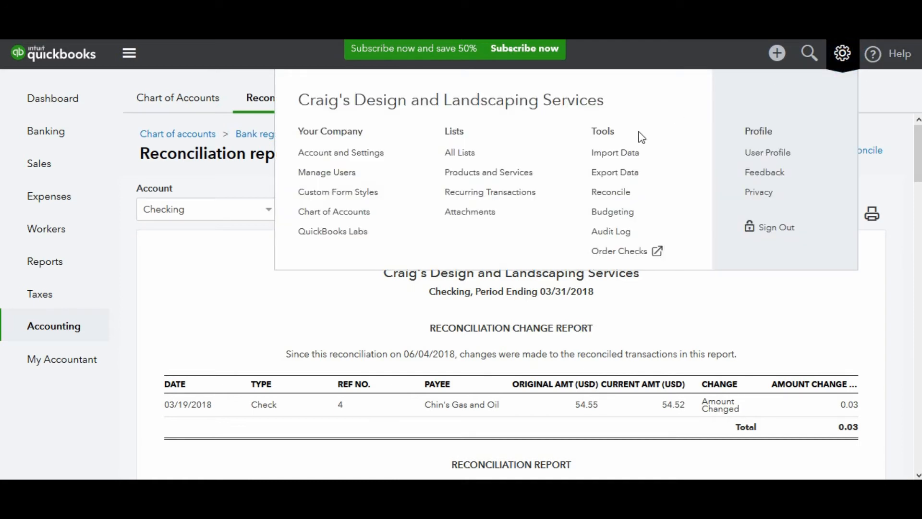
left_click(620, 195)
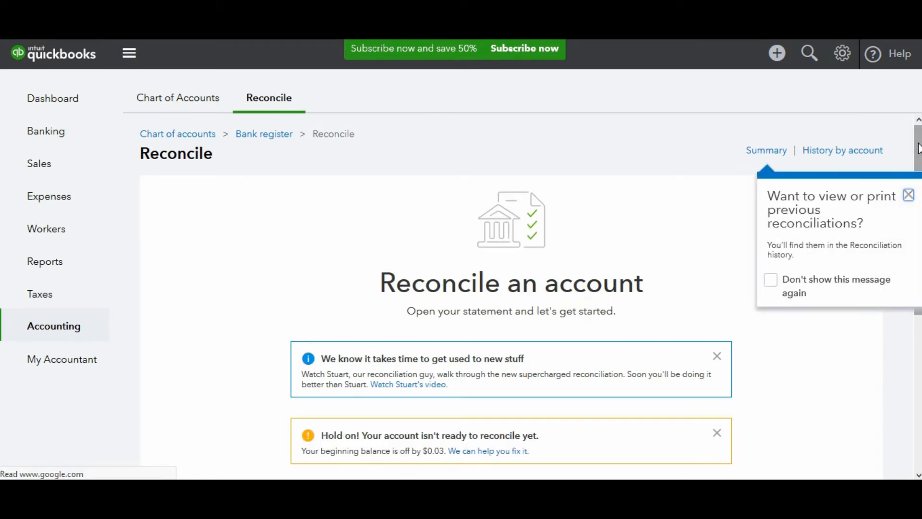
scroll(919, 148, "down", 2)
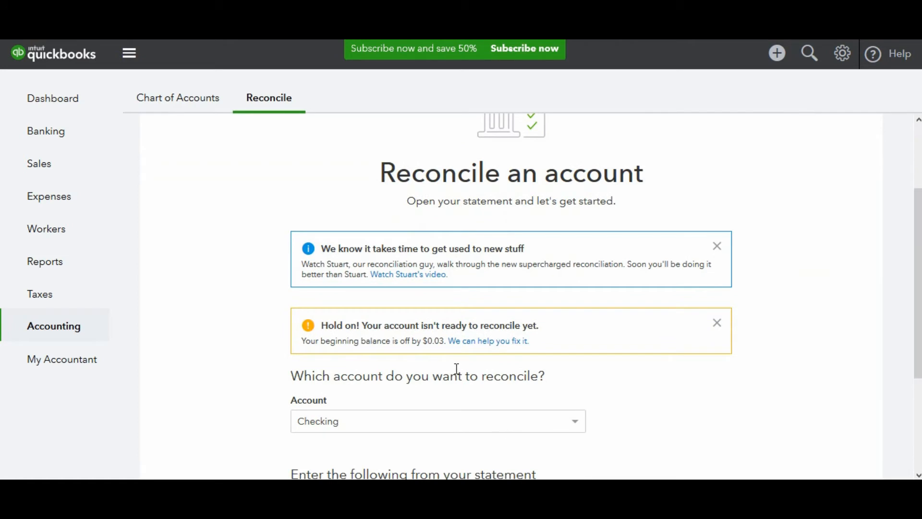
left_click(482, 342)
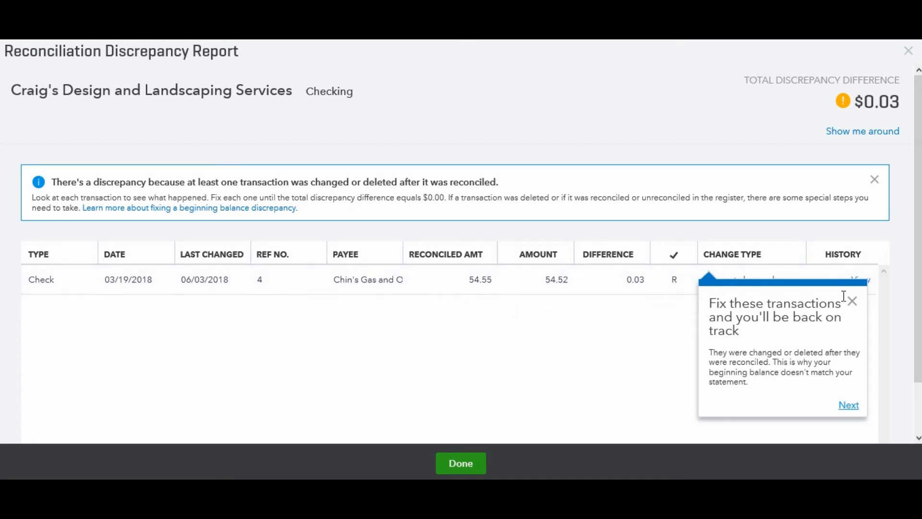
- Open the changed Chin's Gas and Oil check from the discrepancy report and delete it
left_click(854, 310)
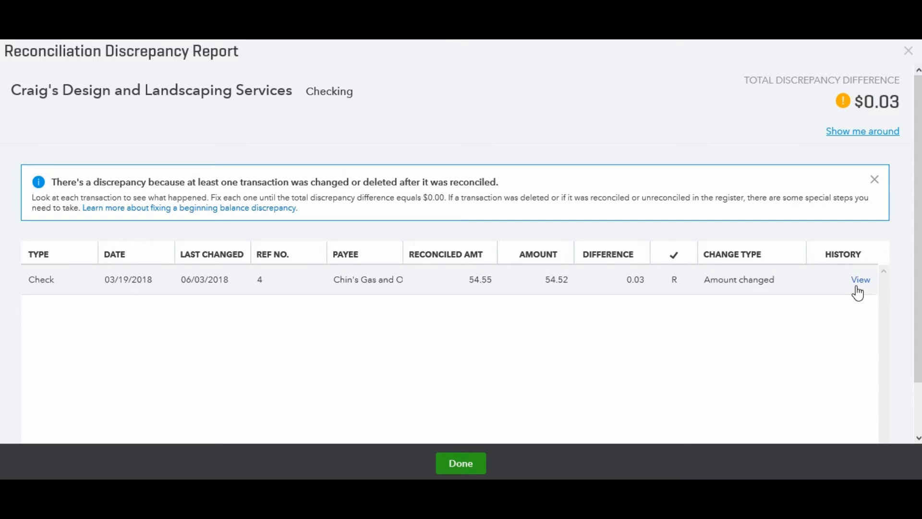
left_click(858, 291)
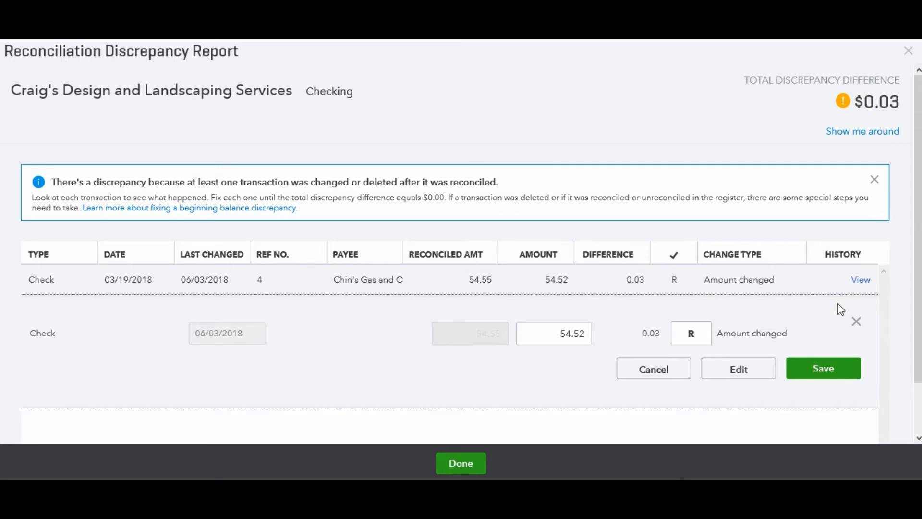
left_click(742, 375)
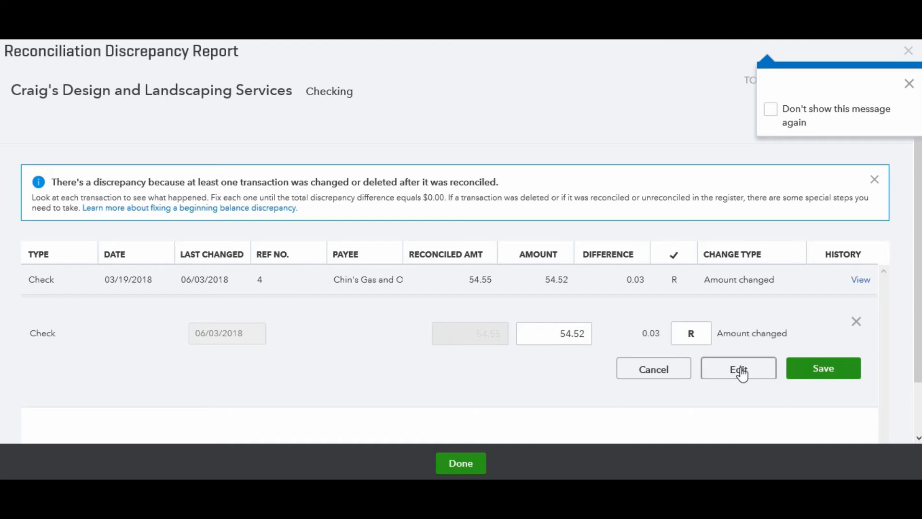
left_click(740, 369)
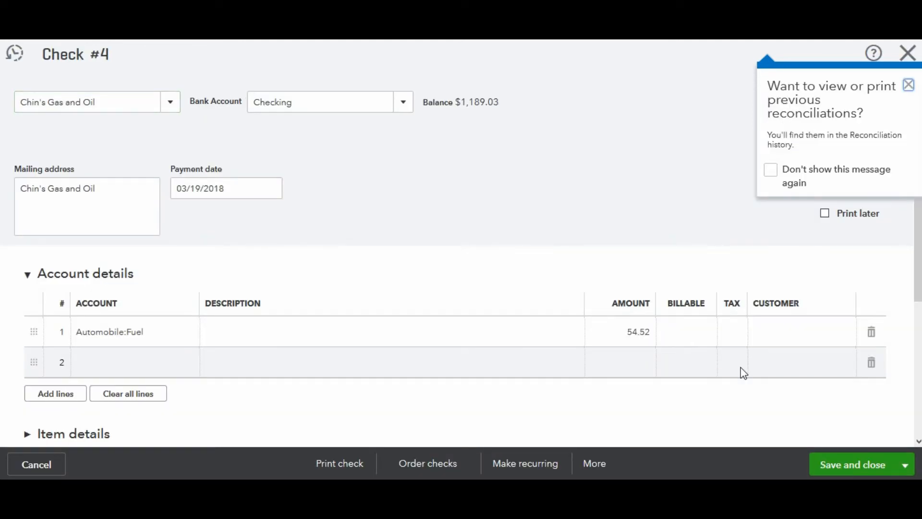
left_click(595, 465)
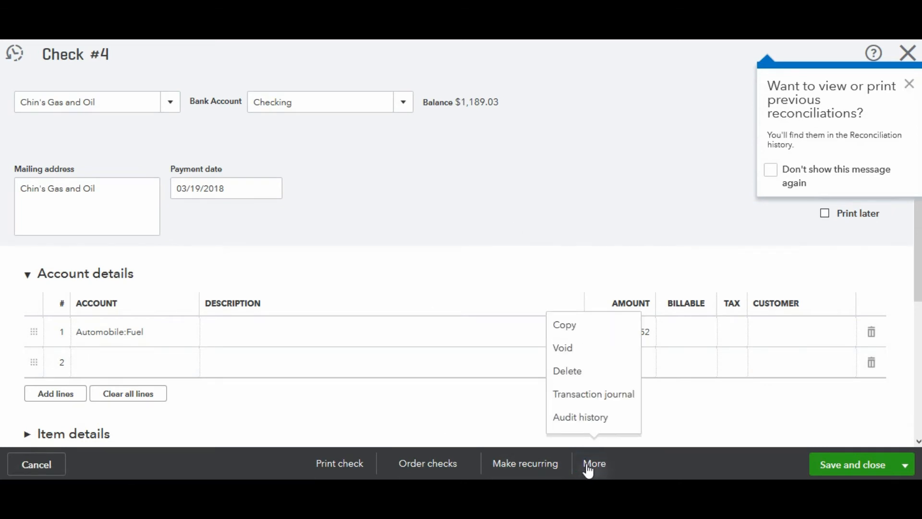
left_click(565, 371)
left_click(596, 315)
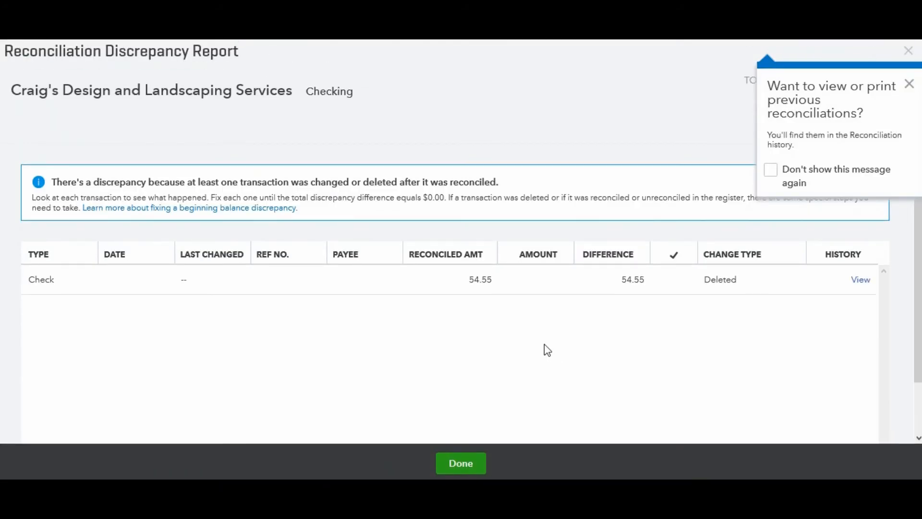
- View the deleted check's audit history and examine the Jun 3, 8:56 pm and 8:54 pm entries
left_click(860, 282)
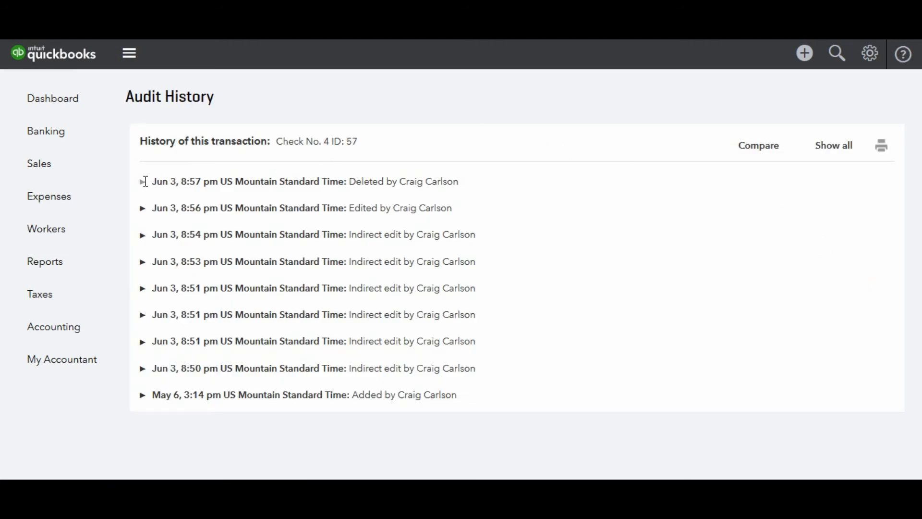
left_click(143, 208)
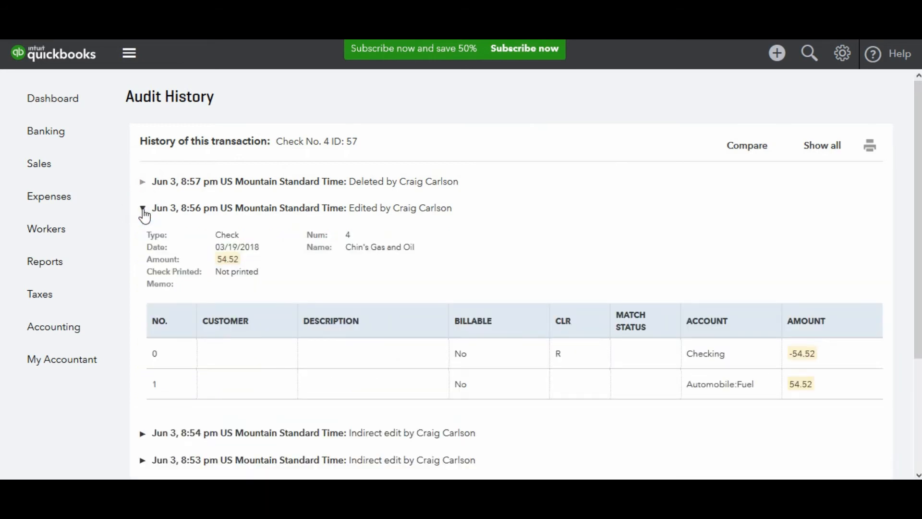
left_click(149, 433)
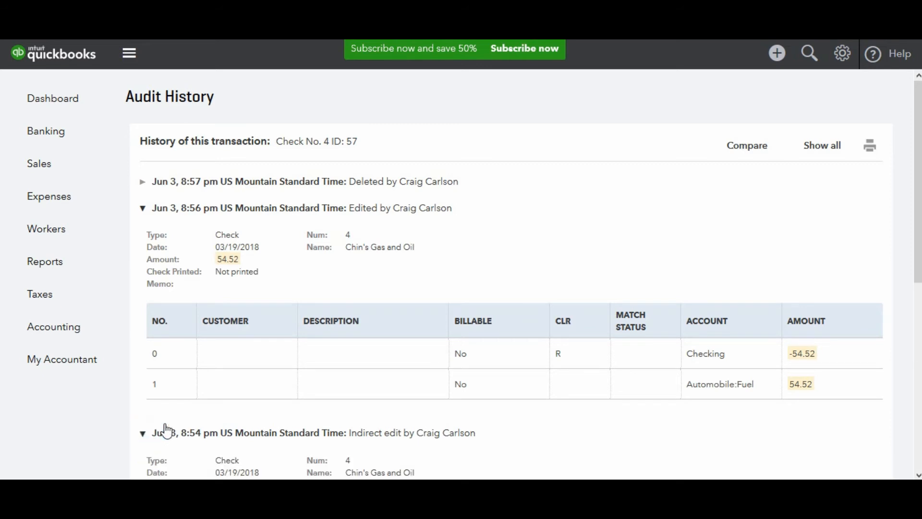
scroll(919, 144, "down", 5)
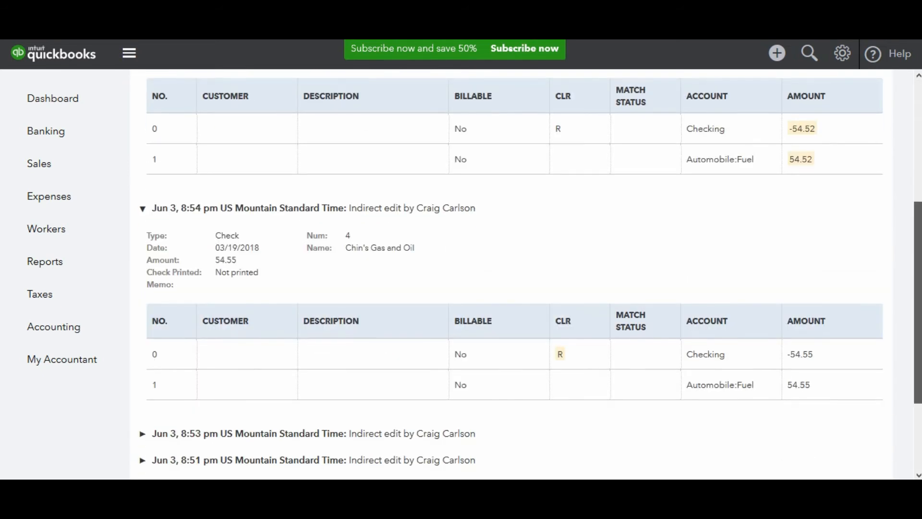
scroll(918, 129, "up", 5)
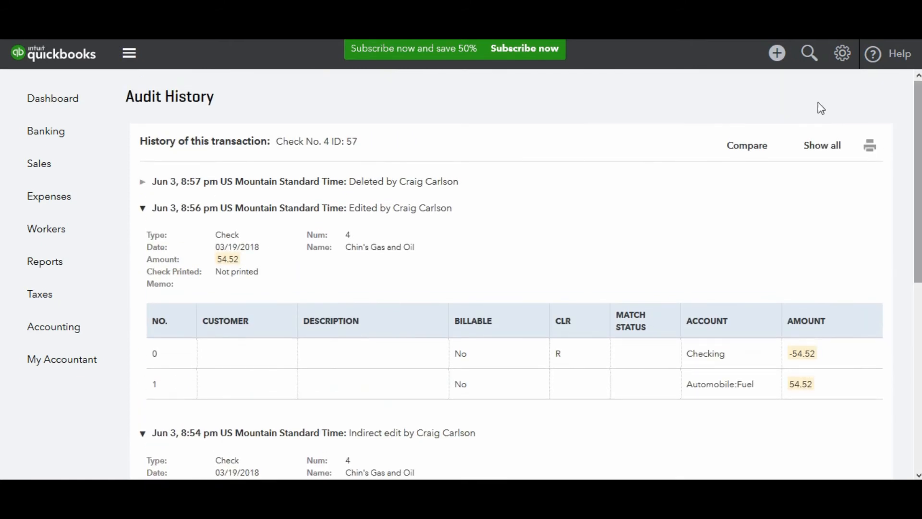
left_click(774, 59)
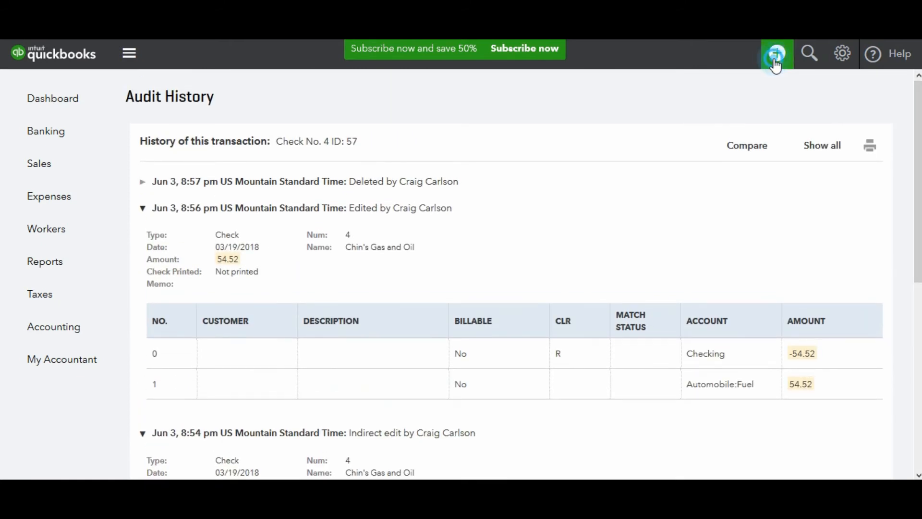
left_click(775, 62)
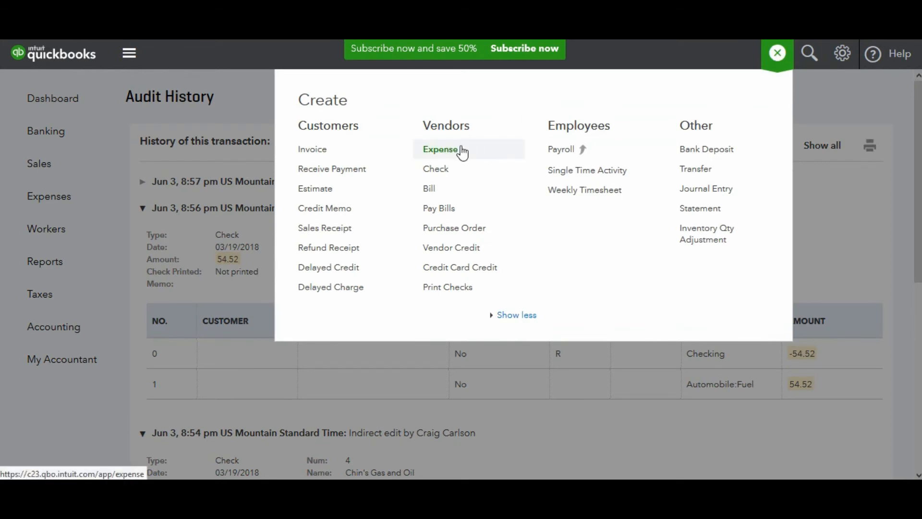
left_click(836, 248)
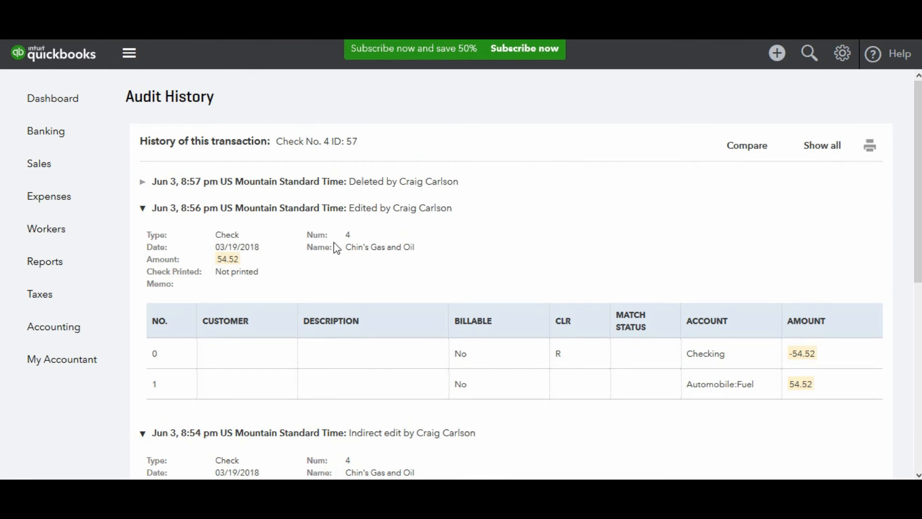
- Create a new check from Checking with Chin's Gas and Oil as the payee
left_click(775, 65)
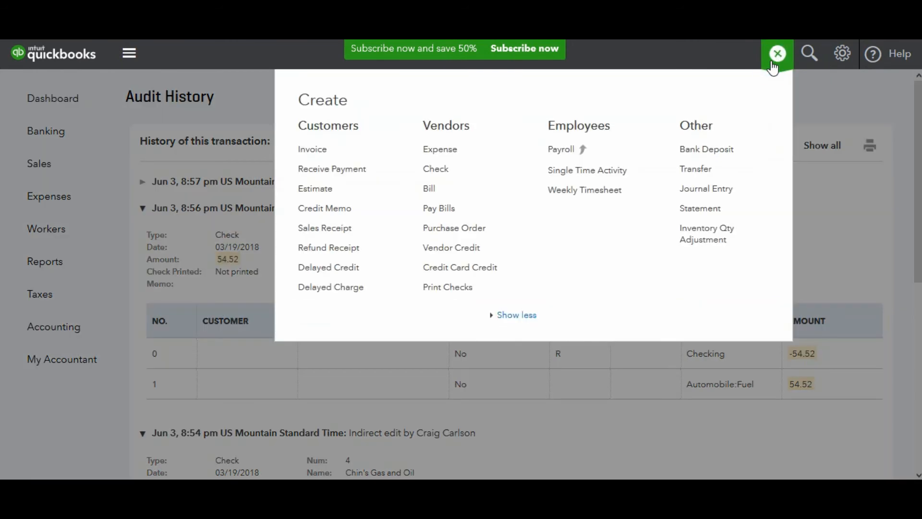
left_click(442, 169)
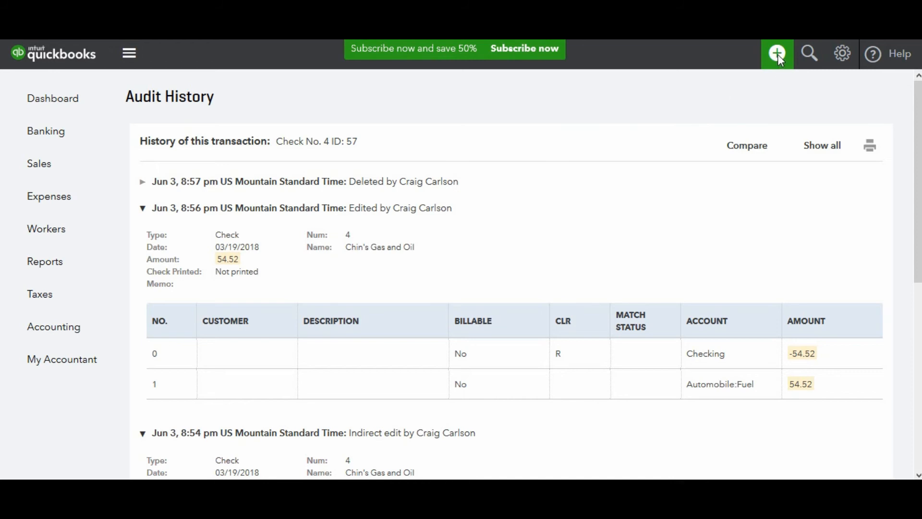
key("ctrl+alt+w")
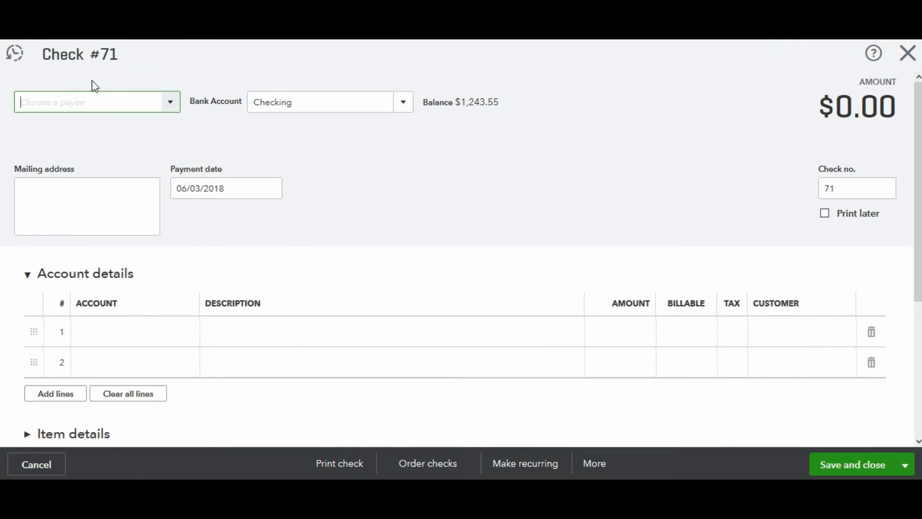
type("chins")
key("BackSpace")
key("BackSpace")
key("BackSpace")
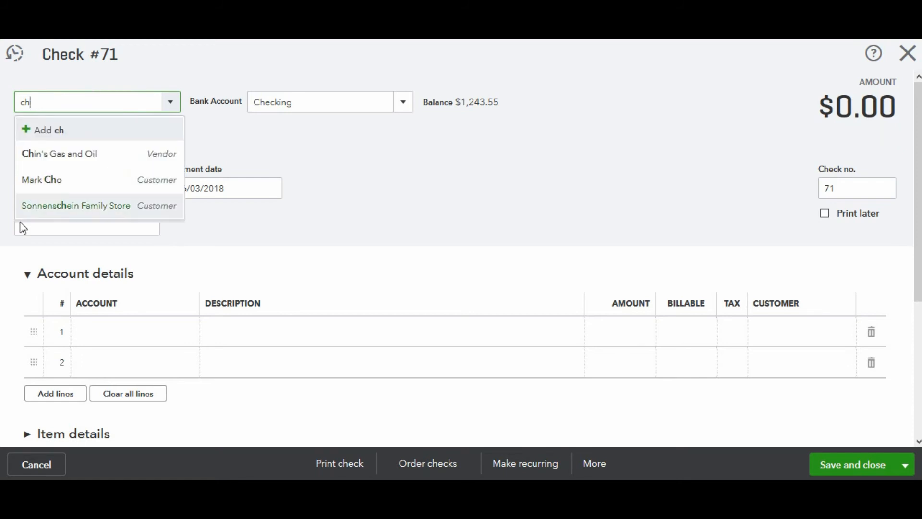
left_click(58, 153)
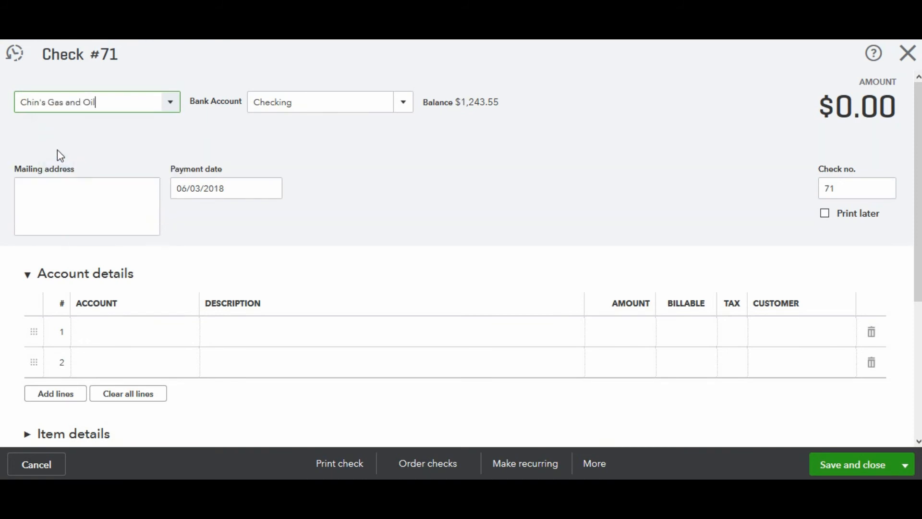
- Set the new check's payment date to 03/19/2018 and its check number to 4
left_click(224, 187)
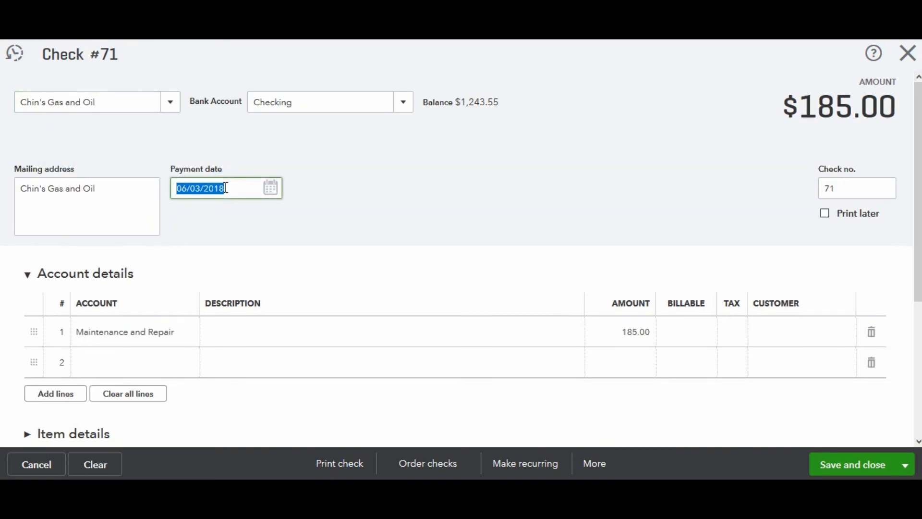
type("03/19/1")
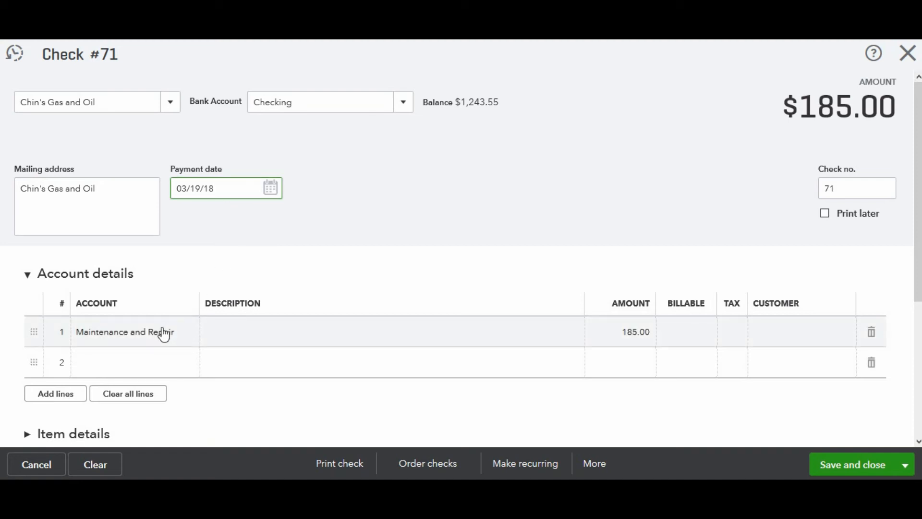
left_click(847, 187)
key("BackSpace")
key("BackSpace")
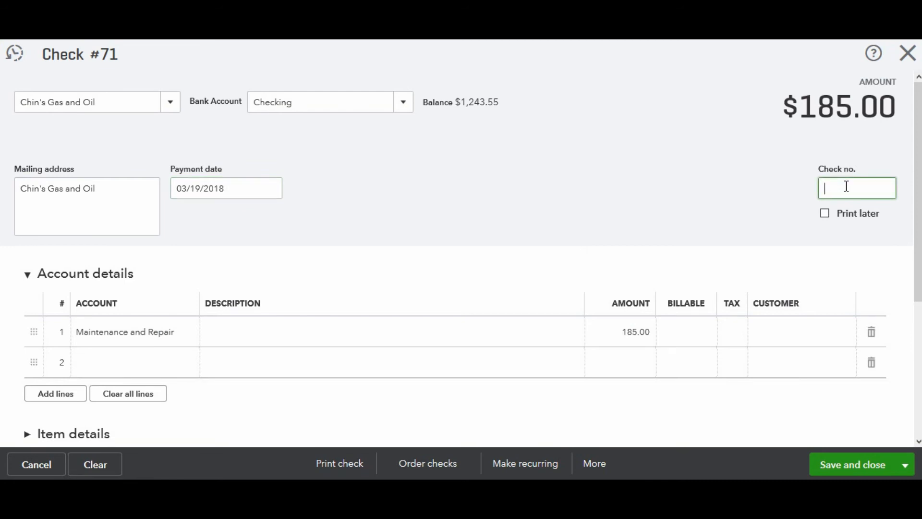
type("4")
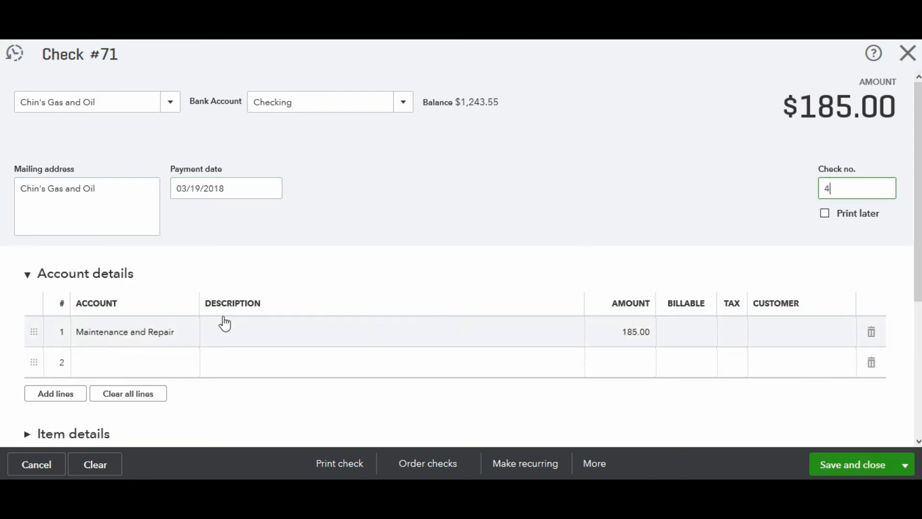
- Change the account on the check's first line to Automobile:Fuel, the Fuel sub-account
left_click(174, 333)
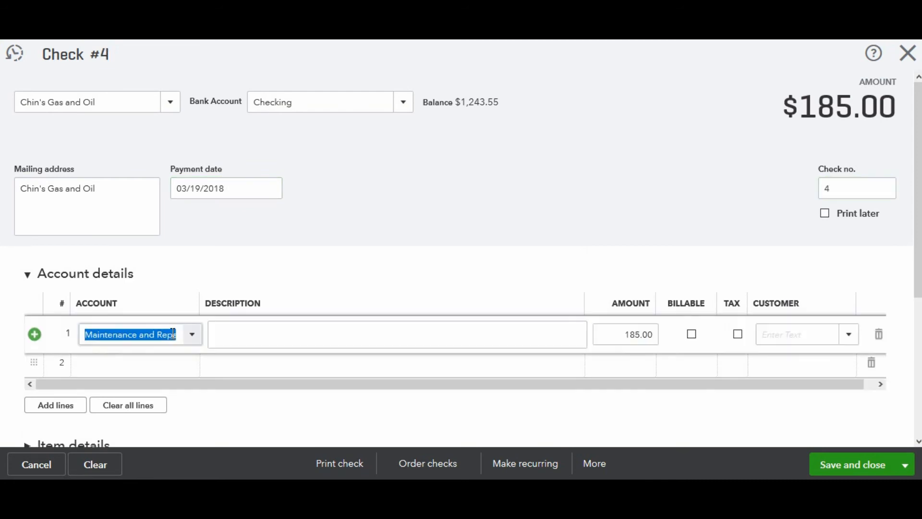
type("Fuell")
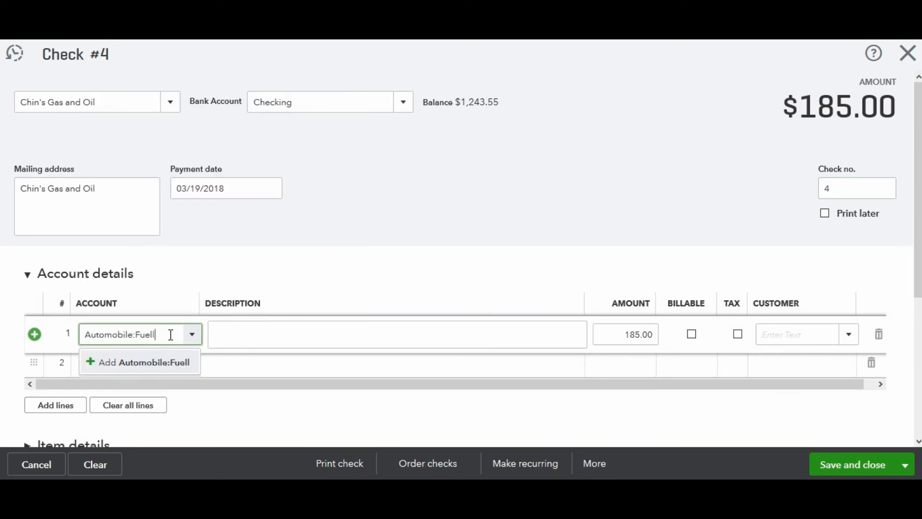
key("BackSpace")
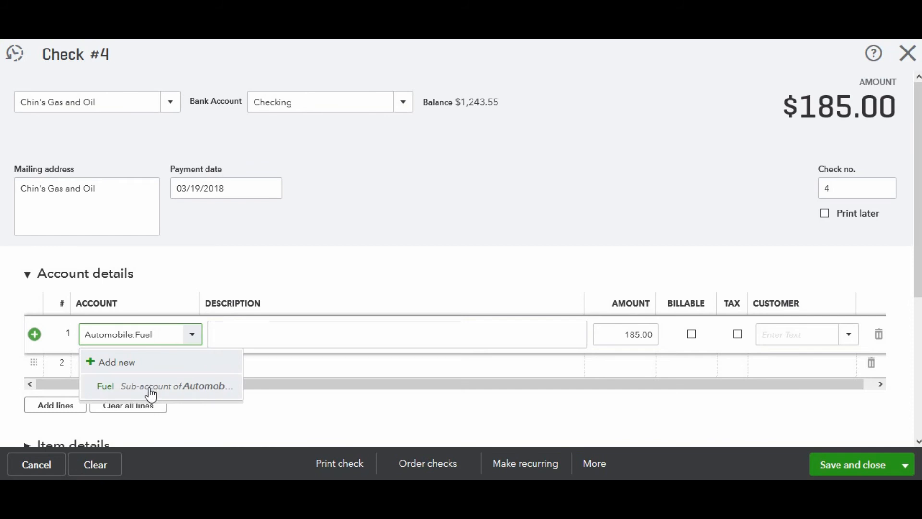
left_click(149, 389)
key("Tab")
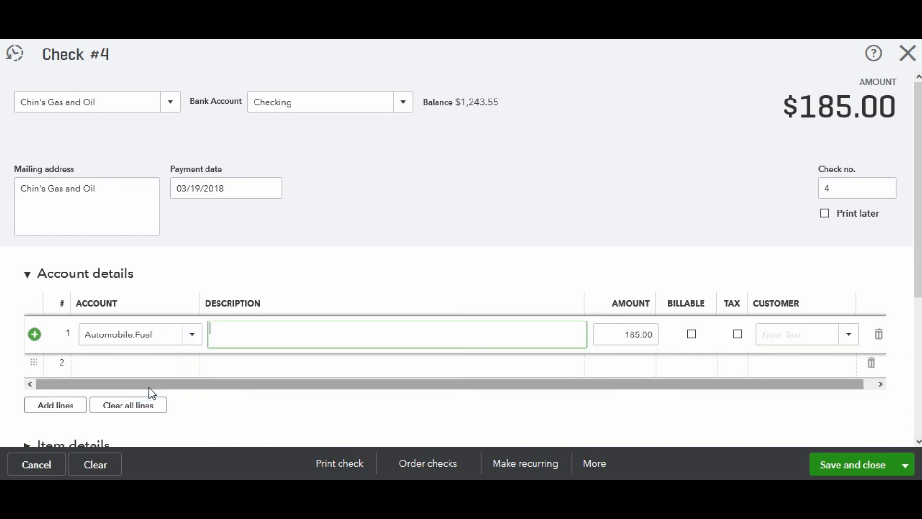
key("Tab")
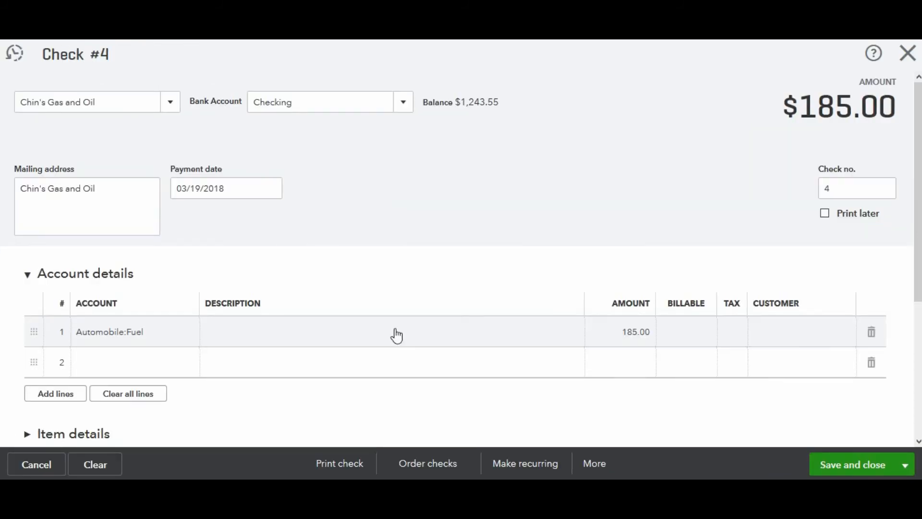
- Set the first line's amount to 54.55, then save and close the check
left_click(621, 336)
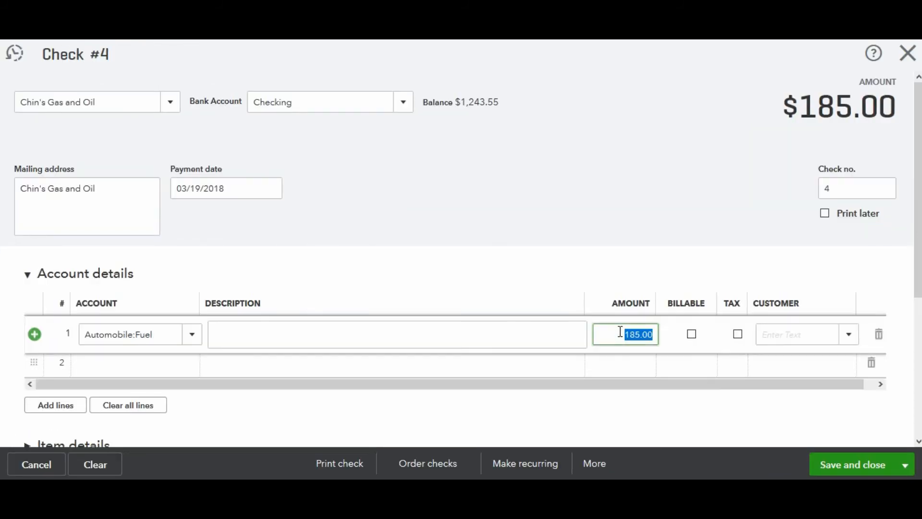
type("54.55")
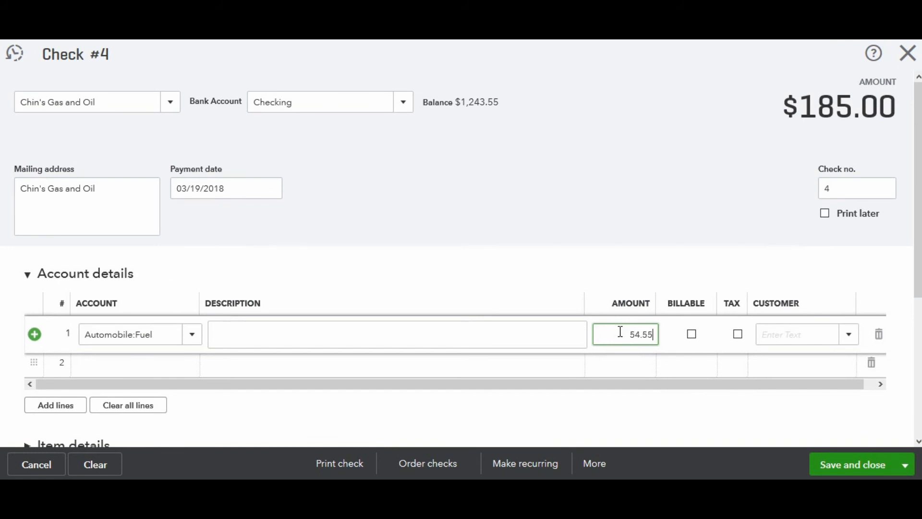
left_click(841, 466)
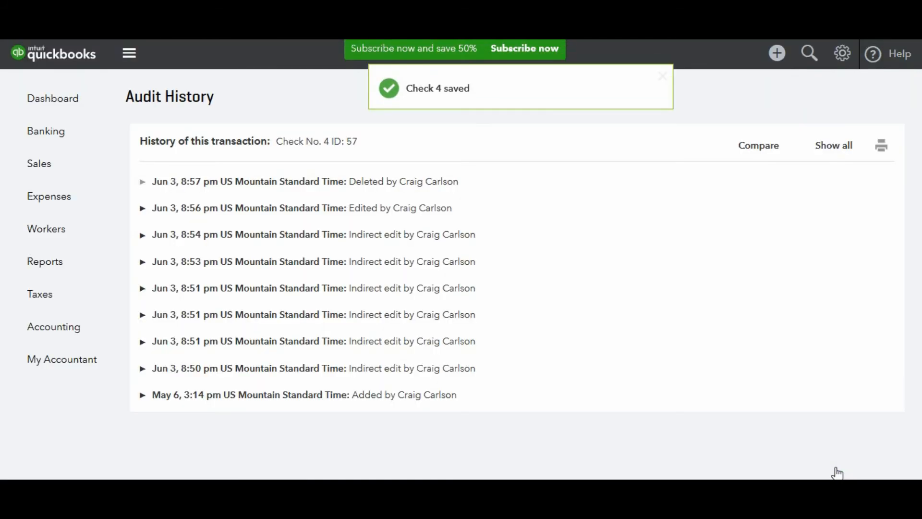
- Open the Reconcile page for the Checking account and dismiss the tip about previous reconciliations
left_click(844, 56)
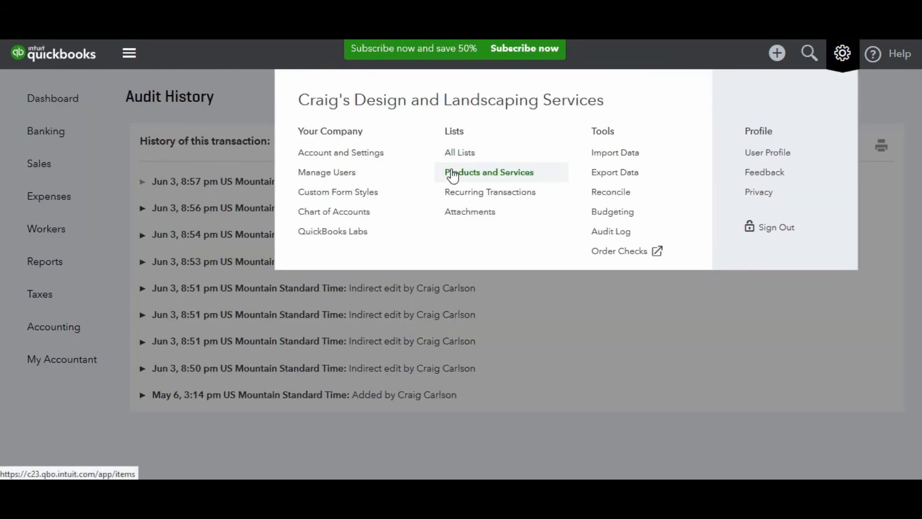
left_click(610, 192)
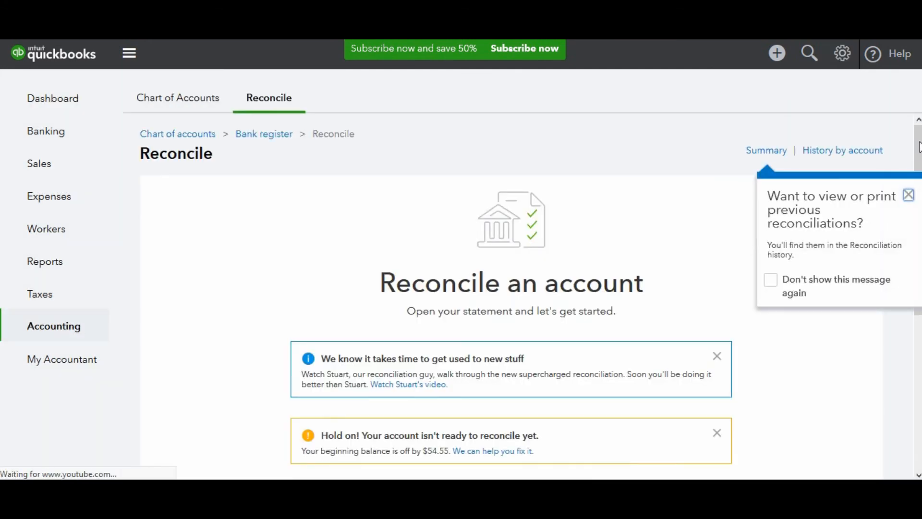
left_click(908, 195)
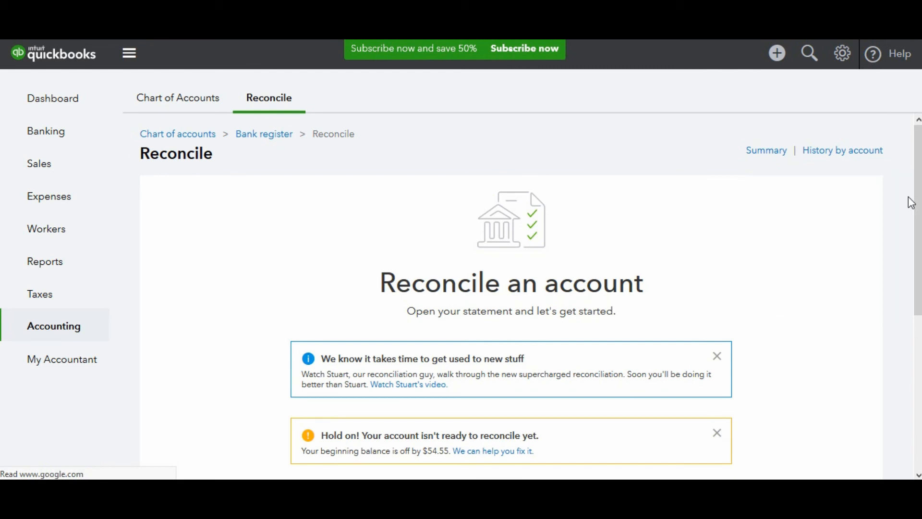
mouse_move(920, 145)
left_mouse_down()
mouse_move(920, 178)
mouse_move(921, 146)
left_mouse_up()
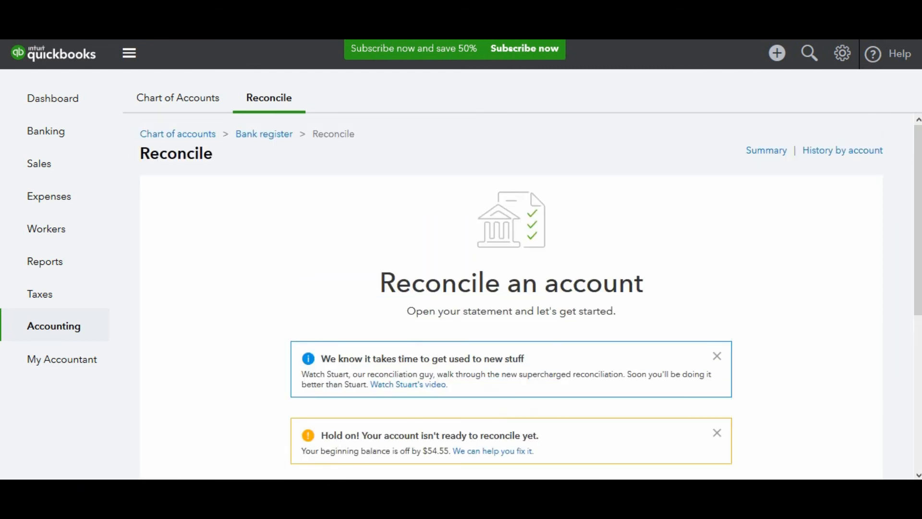
scroll(531, 297, "down", 4)
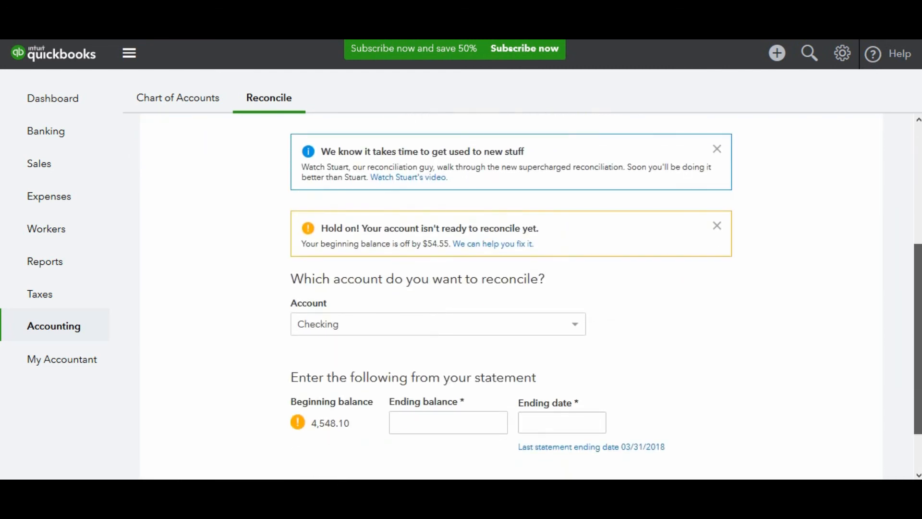
scroll(738, 328, "down", 2)
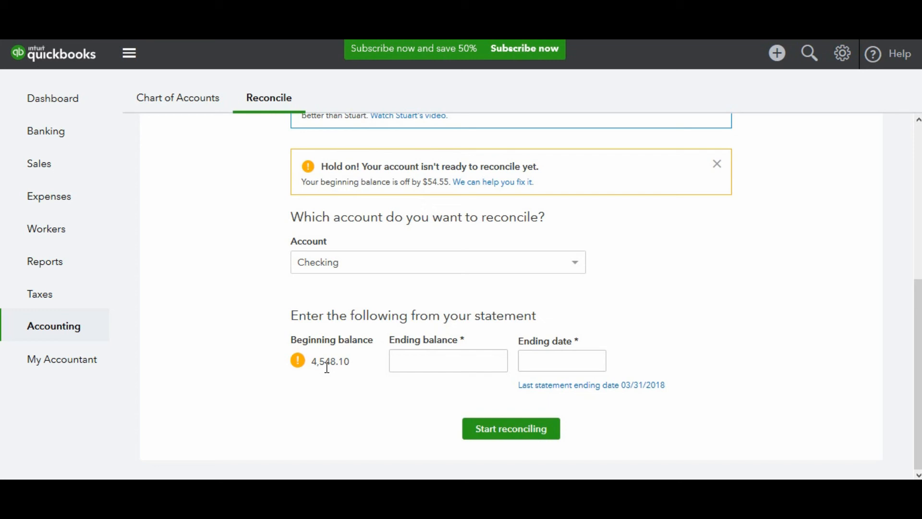
- Enter the statement ending balance 4,493.55 and ending date 03/31/2018, and start reconciling Checking
left_click(437, 363)
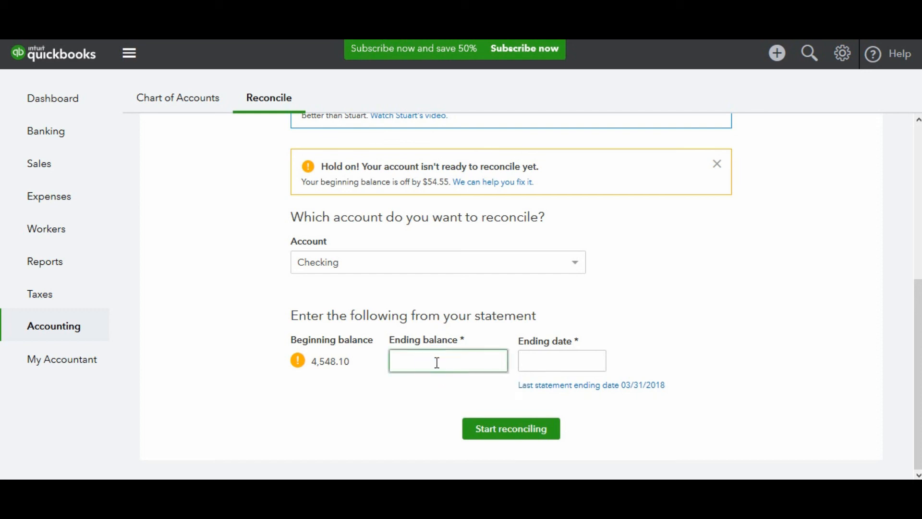
type("4493.55")
left_click(578, 360)
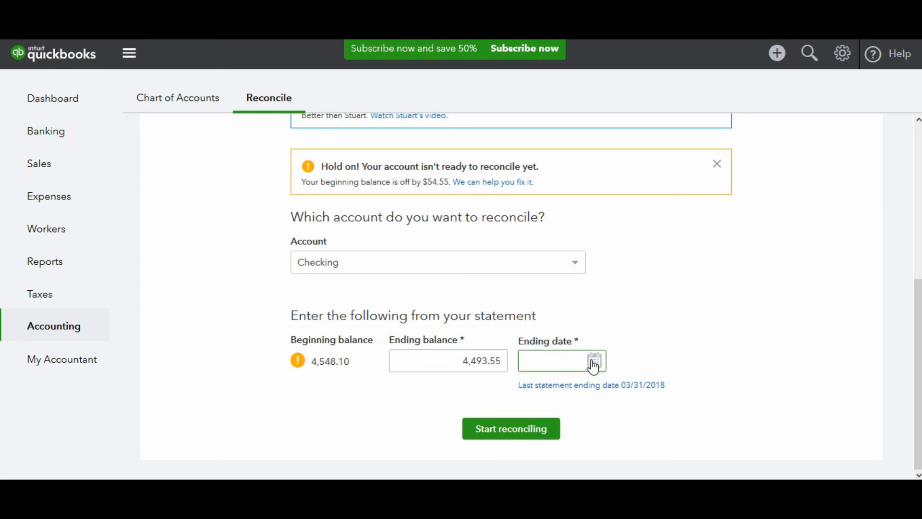
left_click(593, 361)
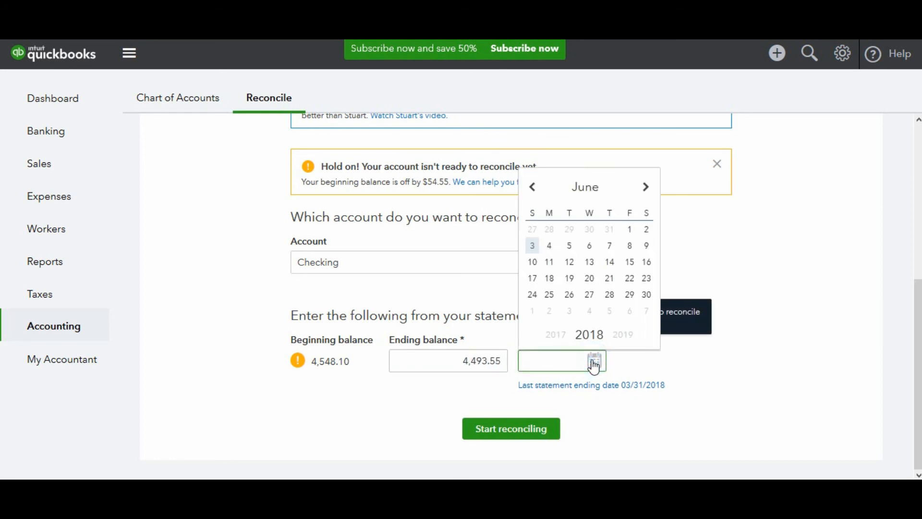
left_click(533, 190)
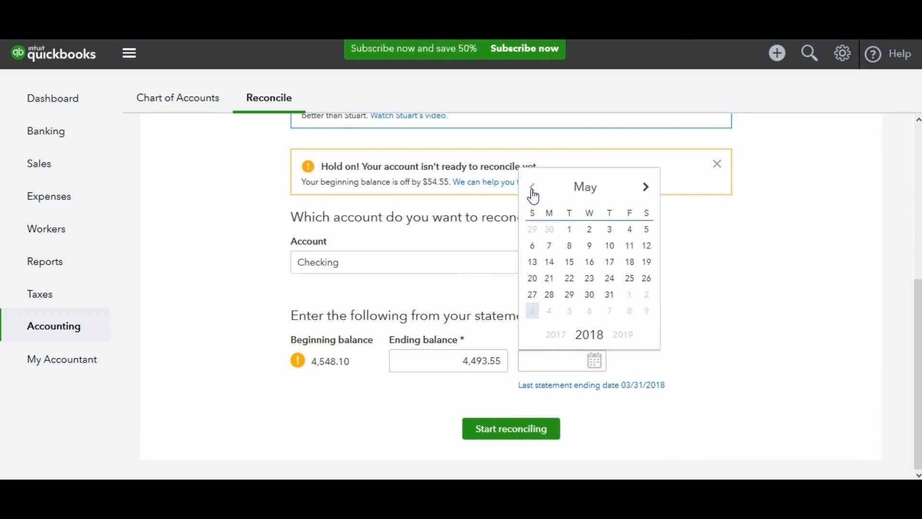
left_click(533, 190)
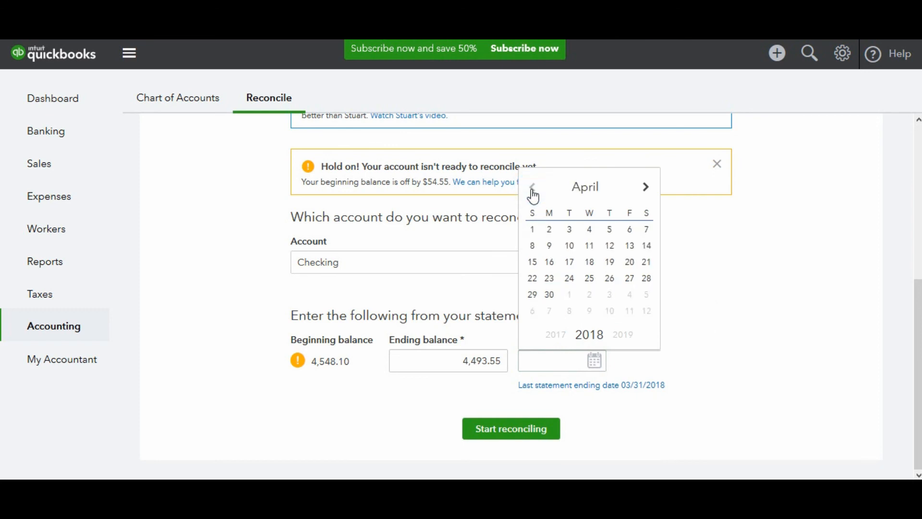
left_click(533, 192)
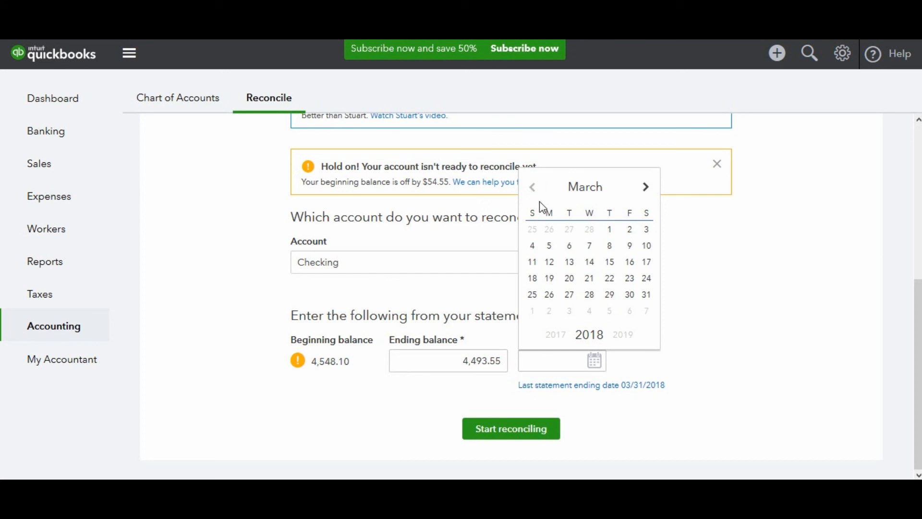
left_click(645, 301)
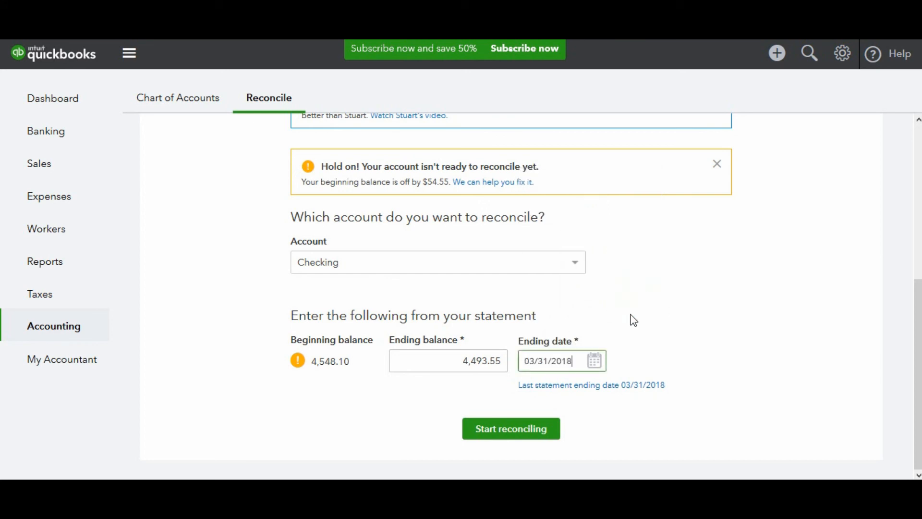
left_click(516, 434)
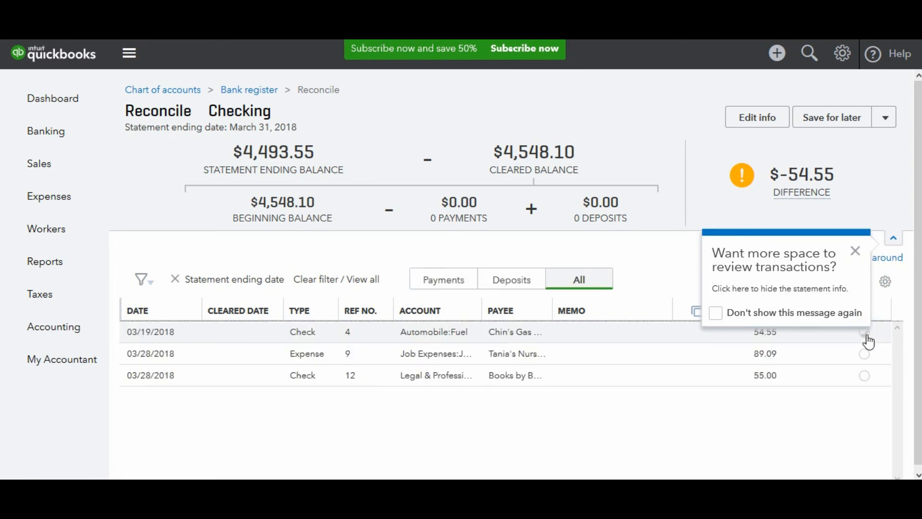
- Mark the 03/19/2018 Chin's Gas and Oil check for 54.55 as cleared in the reconciliation
left_click(866, 334)
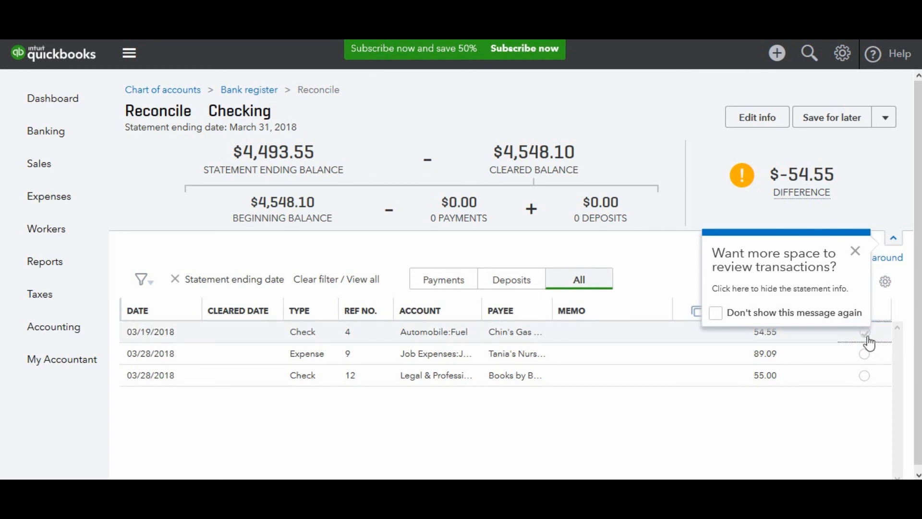
left_click(867, 336)
left_click(866, 336)
left_click(865, 337)
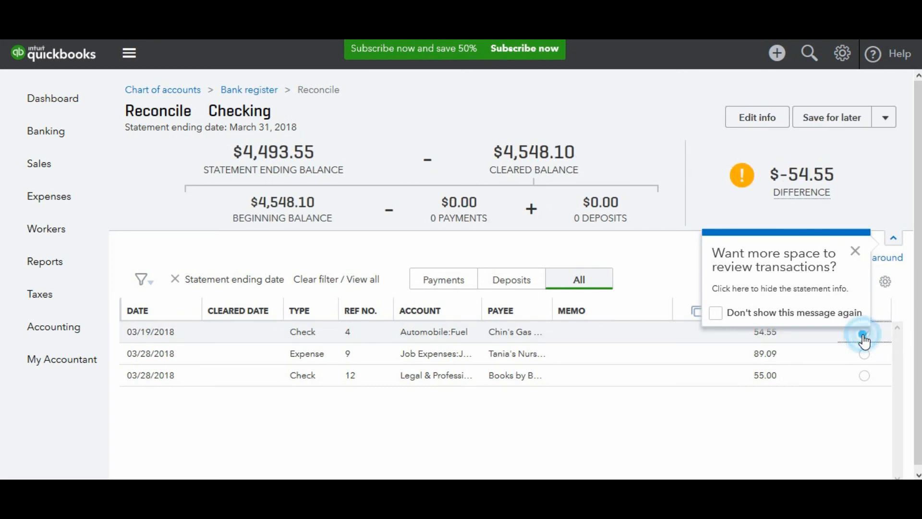
left_click(753, 448)
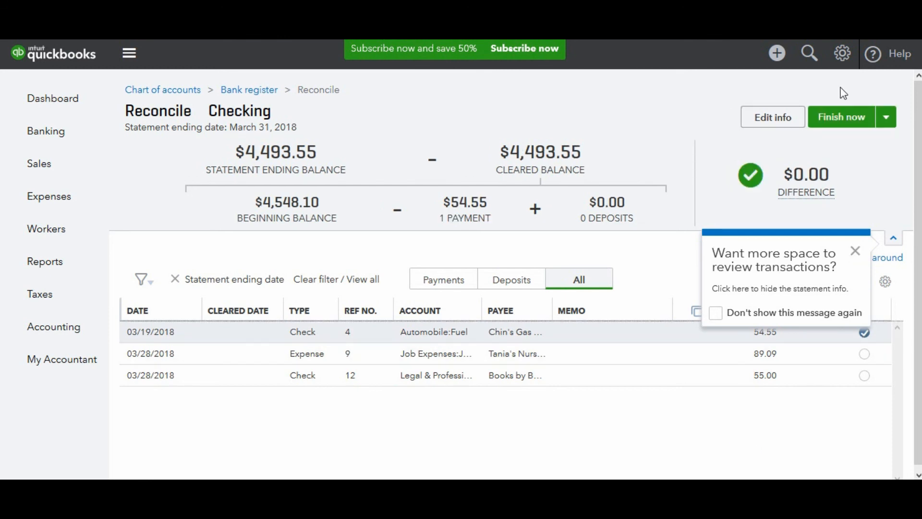
- Finish the Checking reconciliation without viewing its report and return to the dashboard
left_click(841, 121)
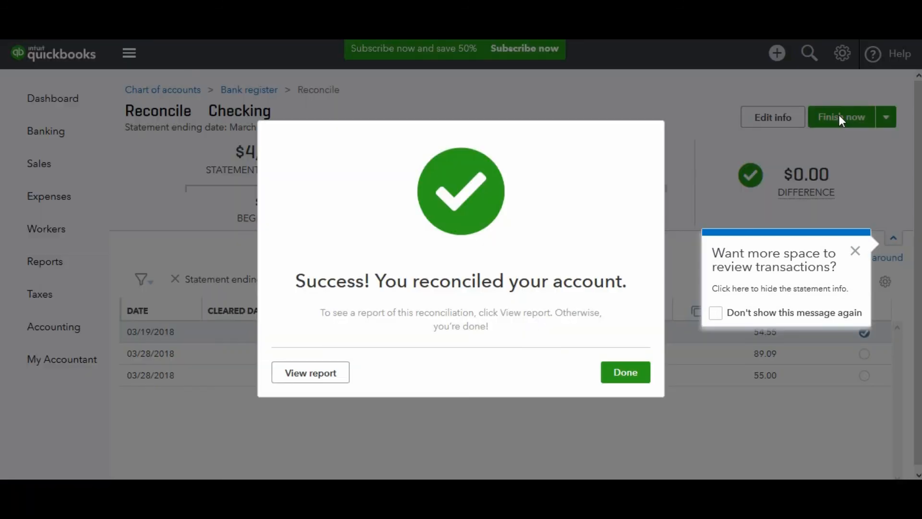
left_click(623, 374)
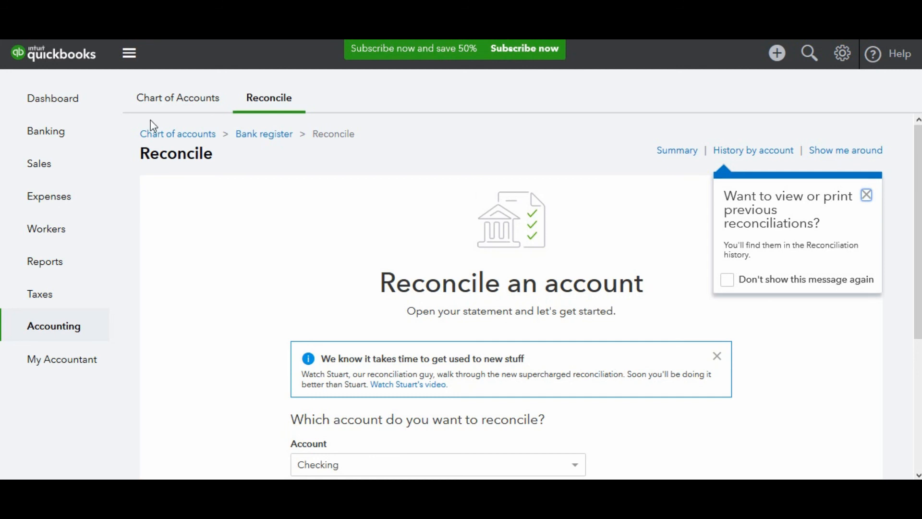
left_click(84, 108)
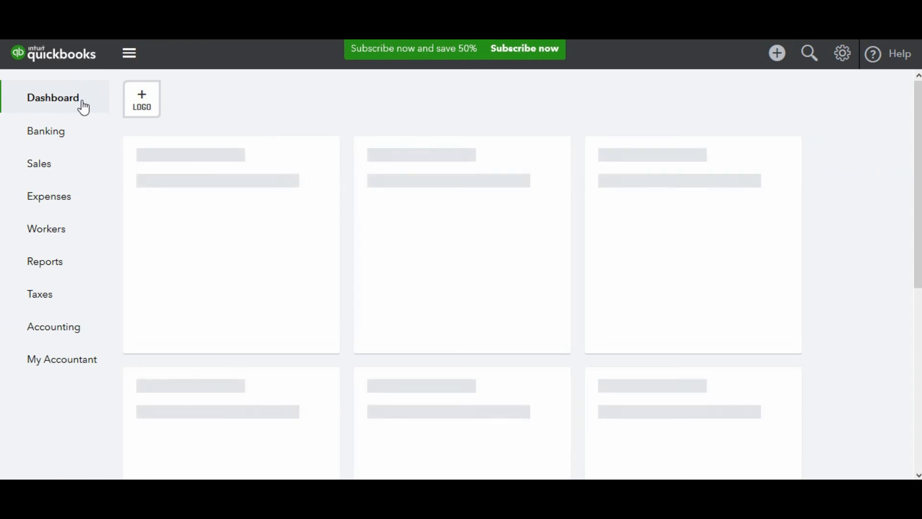